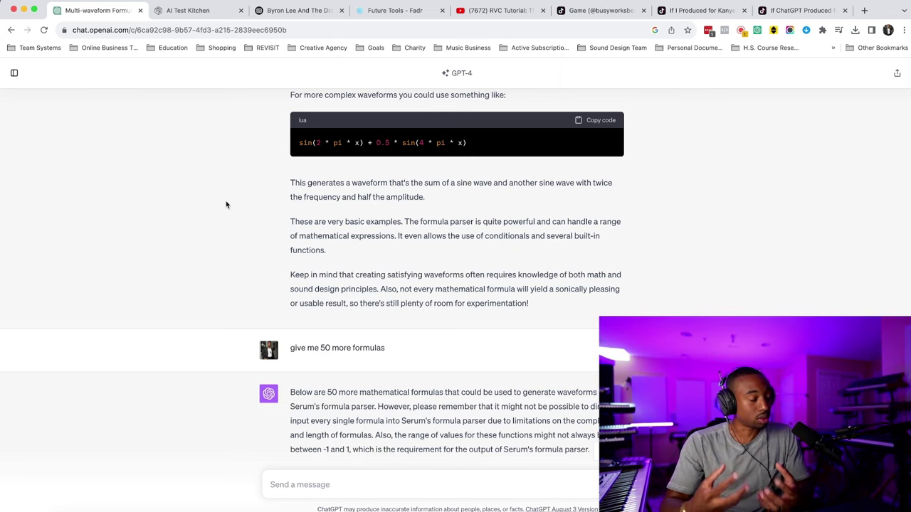
# Step: Scroll ChatGPT to the 50-formula list and select formula 2, cos(2 * pi * x)
pyautogui.scroll(10, 227, 205)
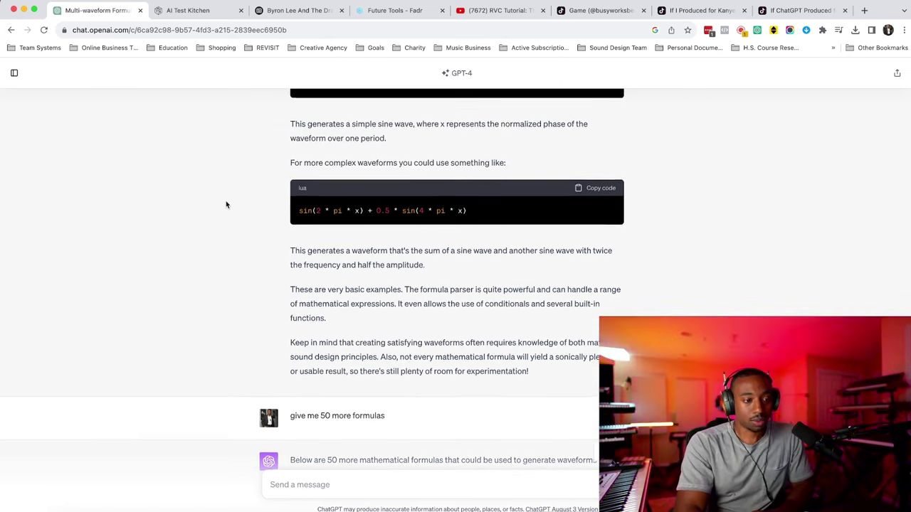
pyautogui.scroll(10, 227, 205)
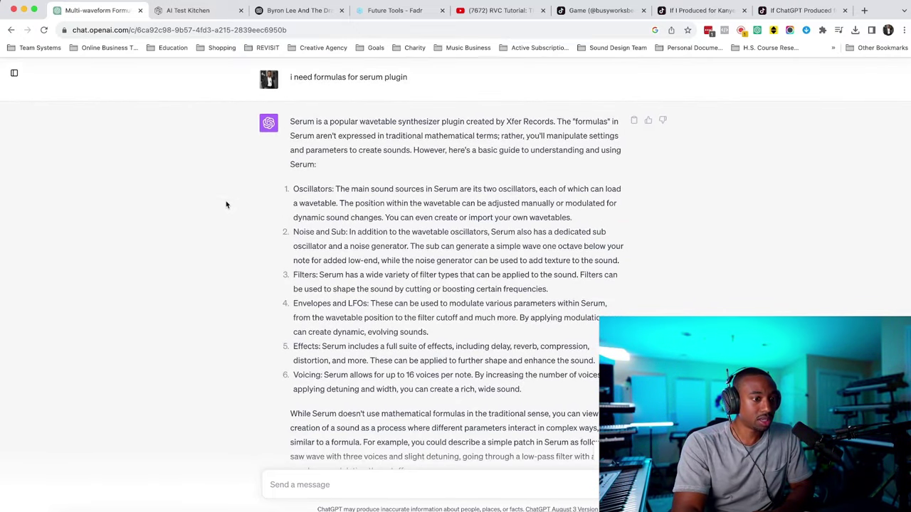
pyautogui.scroll(-5, 226, 205)
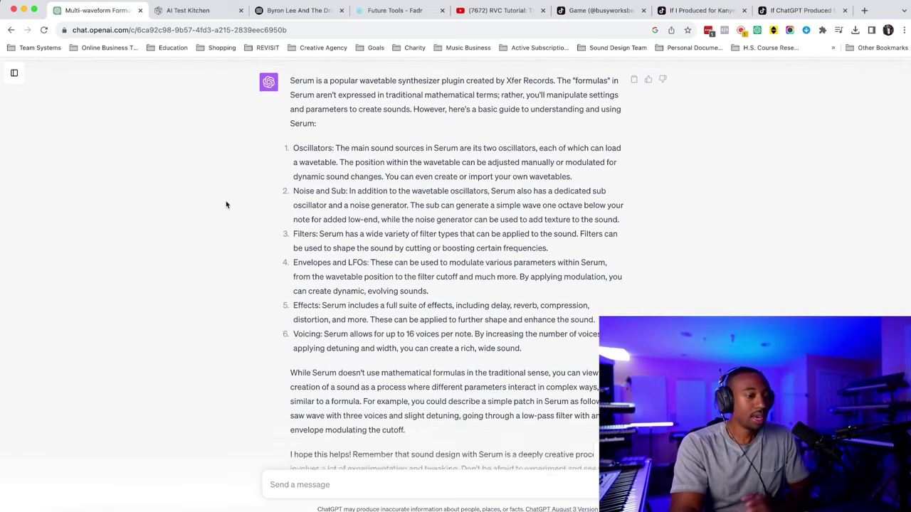
pyautogui.scroll(-5, 226, 205)
pyautogui.scroll(-4, 226, 205)
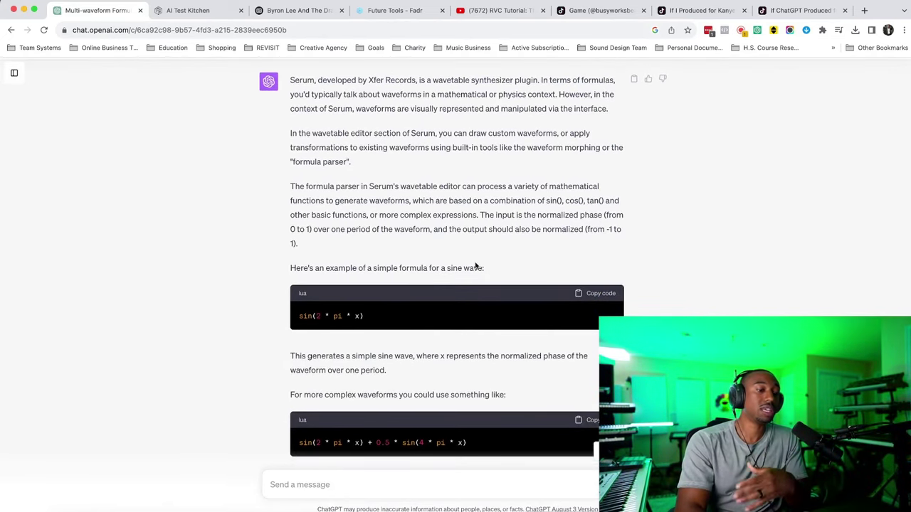
pyautogui.scroll(-1, 486, 266)
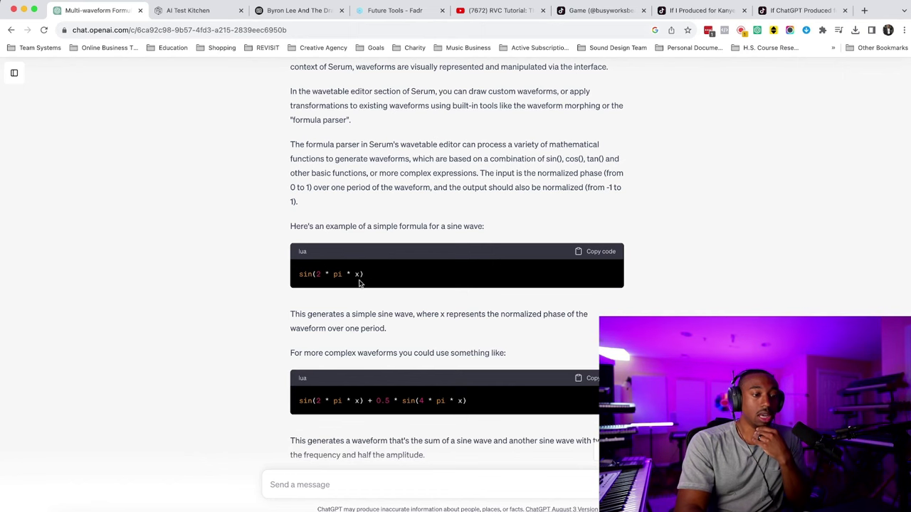
pyautogui.scroll(-1, 372, 292)
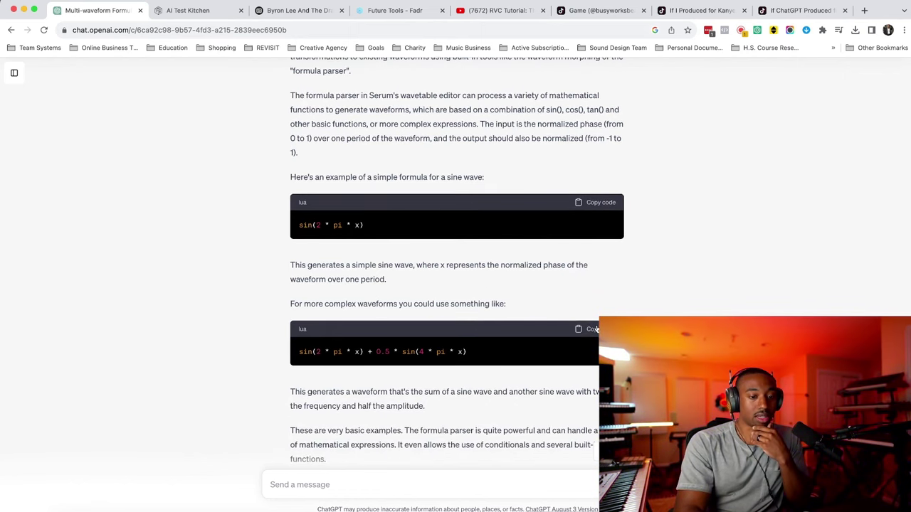
pyautogui.scroll(-5, 533, 332)
pyautogui.scroll(1, 533, 332)
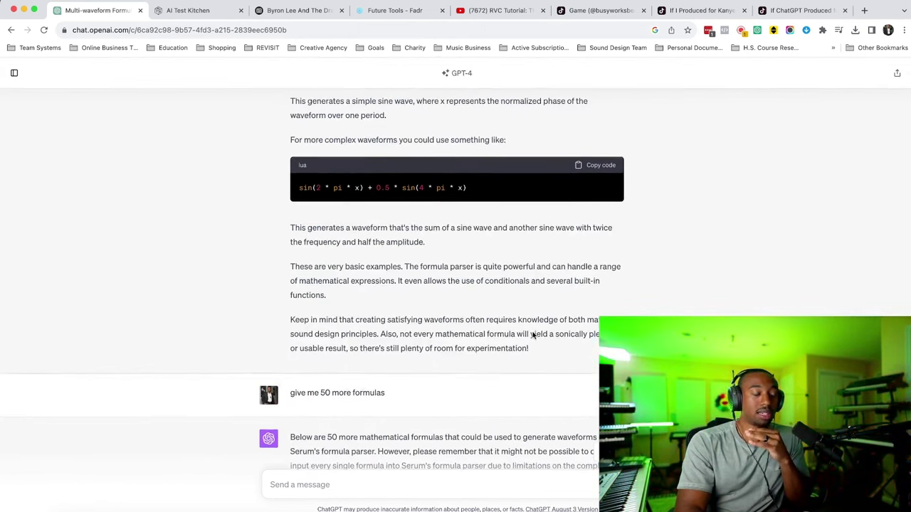
pyautogui.scroll(-8, 533, 334)
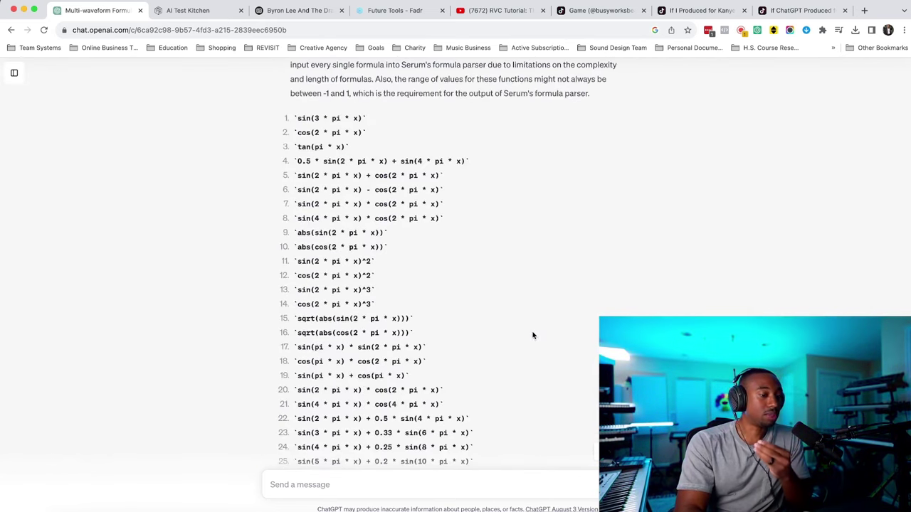
pyautogui.scroll(1, 534, 335)
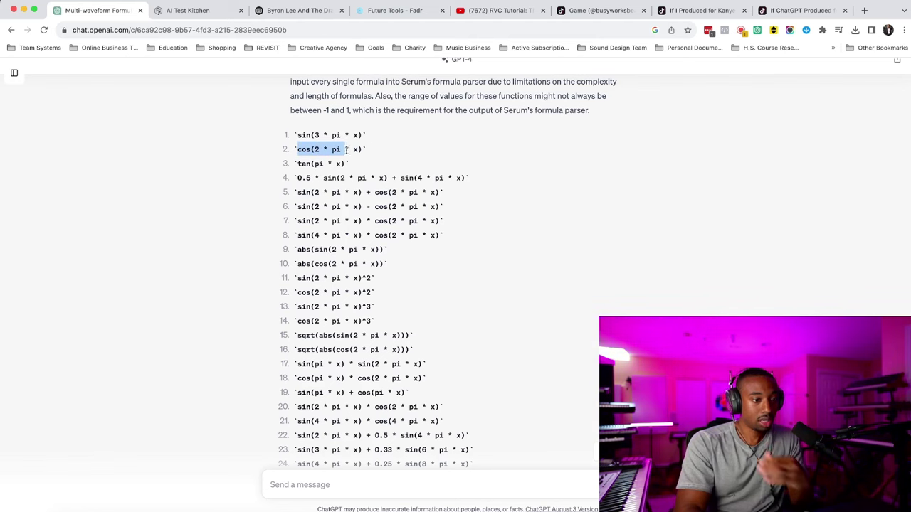
pyautogui.moveTo(347, 150); pyautogui.dragTo(361, 148)
pyautogui.hotkey('ctrl', 'c')
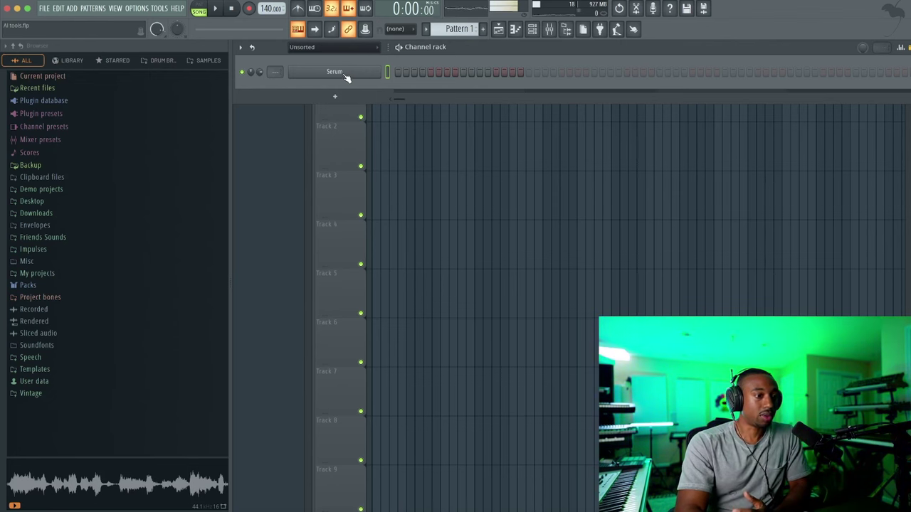
# Step: Open Serum's Oscillator A wavetable editor and move the window up and left
pyautogui.click(340, 72)
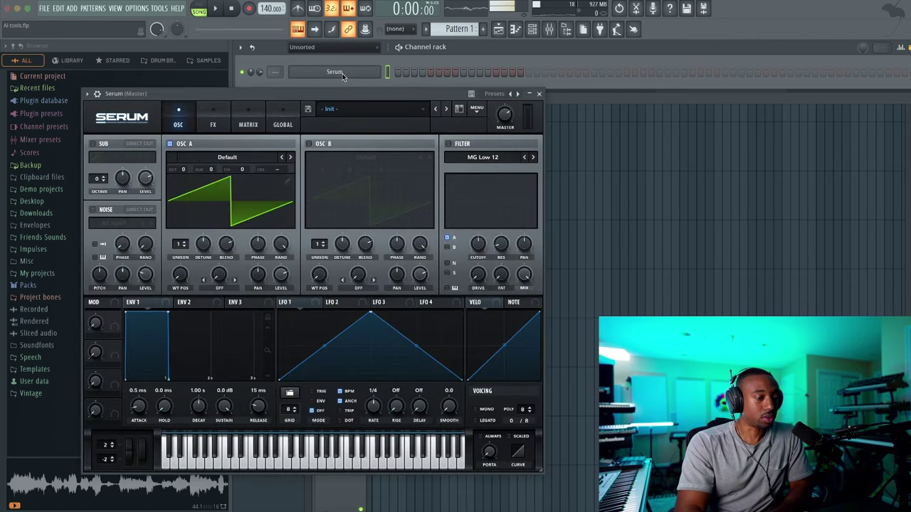
pyautogui.click(288, 180)
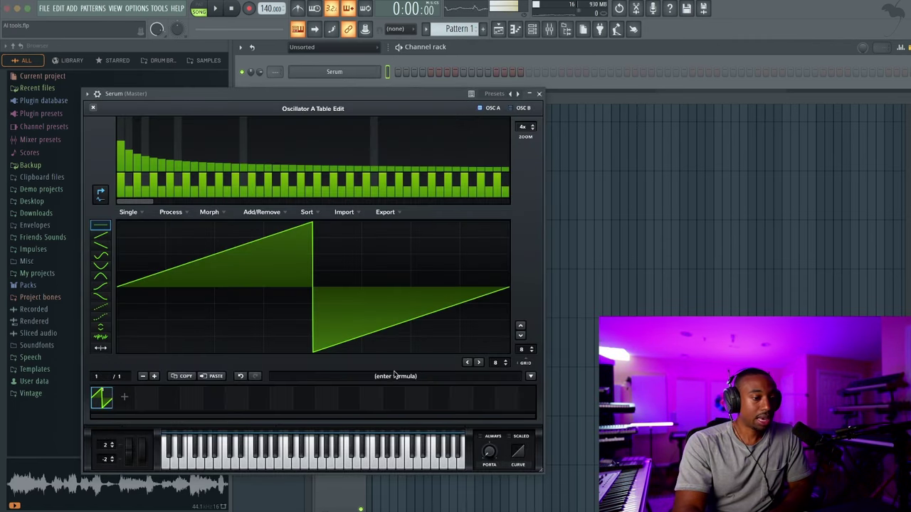
pyautogui.moveTo(377, 94); pyautogui.dragTo(345, 59)
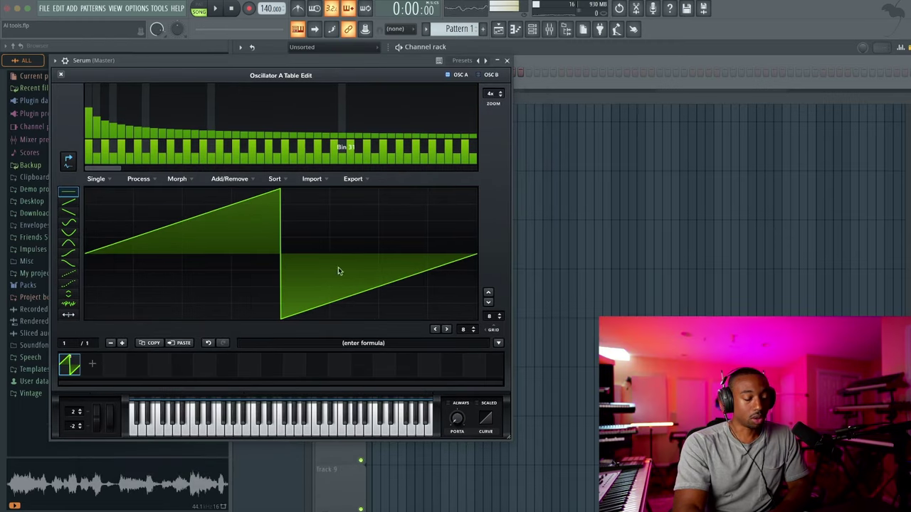
# Step: Generate a cosine wave from cos(2 * pi * x), audition it, then select cos(2 * pi * x)^2 in ChatGPT
pyautogui.click(355, 343)
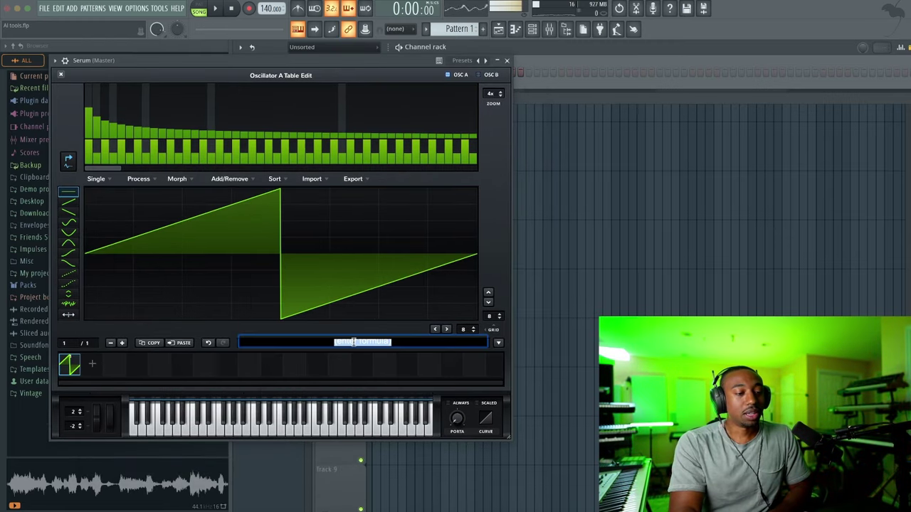
pyautogui.hotkey('ctrl', 'v')
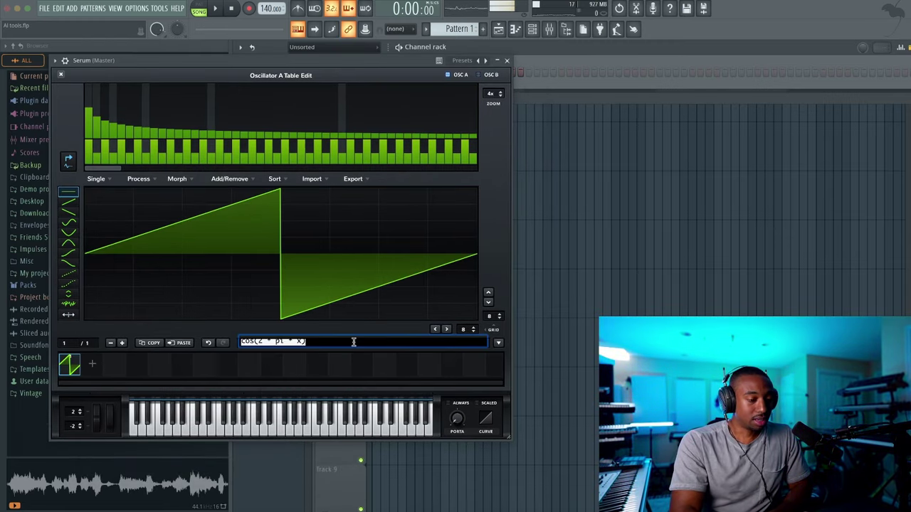
pyautogui.press('Return')
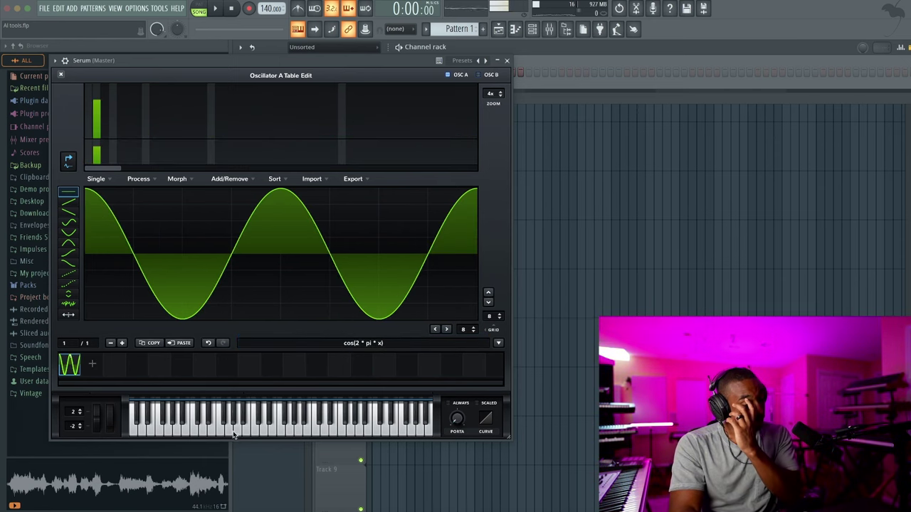
pyautogui.moveTo(234, 436)
pyautogui.mouseDown()
pyautogui.moveTo(342, 431)
pyautogui.moveTo(181, 434)
pyautogui.mouseUp()
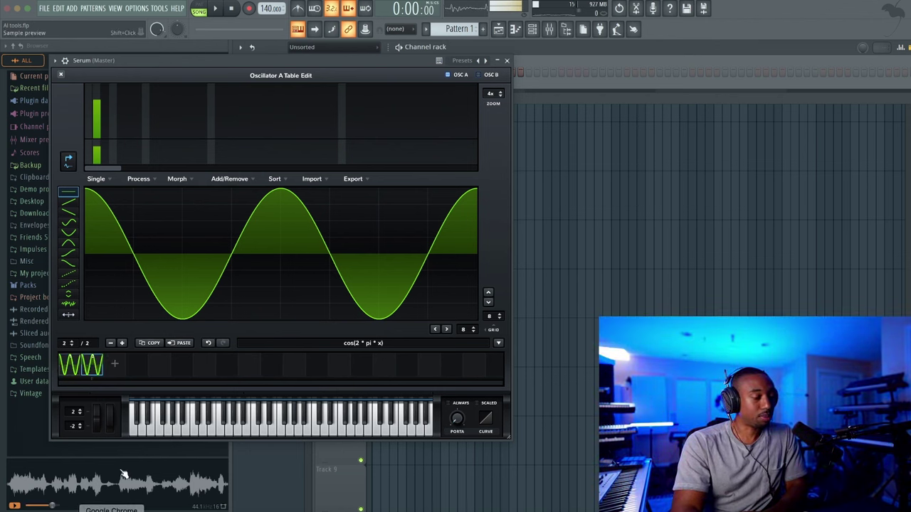
pyautogui.click(111, 511)
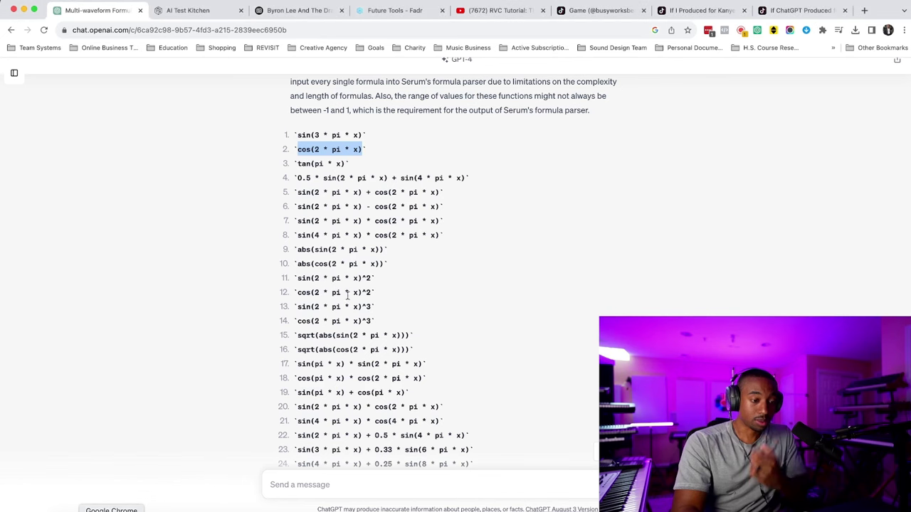
pyautogui.moveTo(371, 292); pyautogui.dragTo(298, 292)
pyautogui.hotkey('ctrl', 'c')
# Step: Paste cos(2 * pi * x)^2 into Serum's formula bar to render a second frame
pyautogui.press('super+Tab')
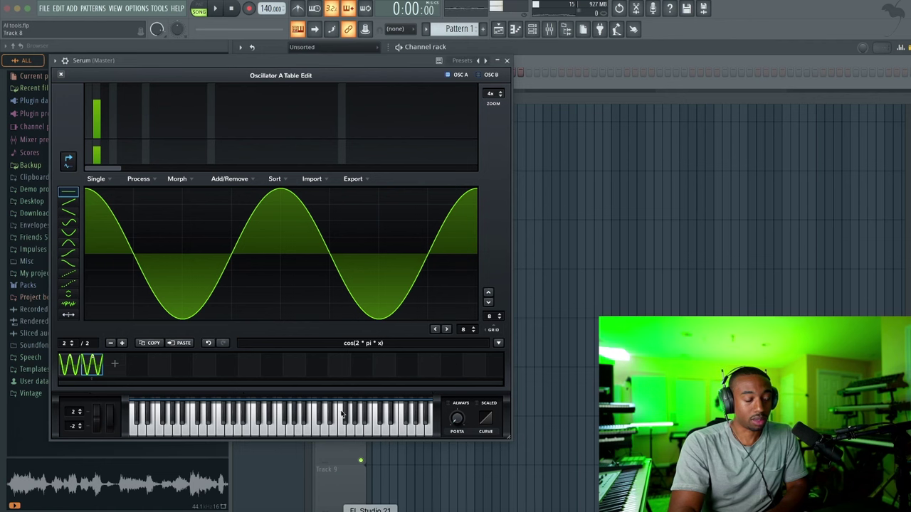
pyautogui.click(371, 344)
pyautogui.hotkey('ctrl', 'v')
pyautogui.press('Return')
# Step: Compare frame 1's cosine wave with frame 2's cos² wave, ending on frame 2
pyautogui.click(68, 375)
pyautogui.click(89, 370)
pyautogui.click(70, 371)
pyautogui.click(90, 369)
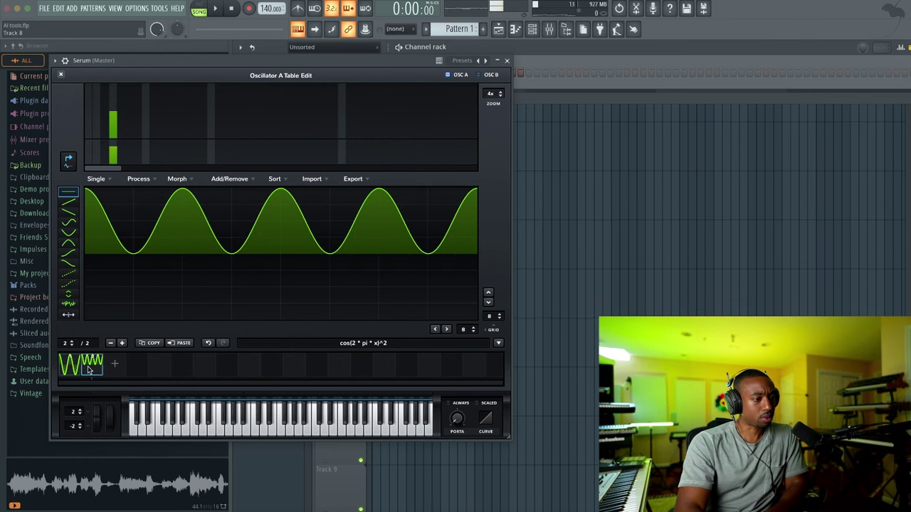
pyautogui.click(70, 370)
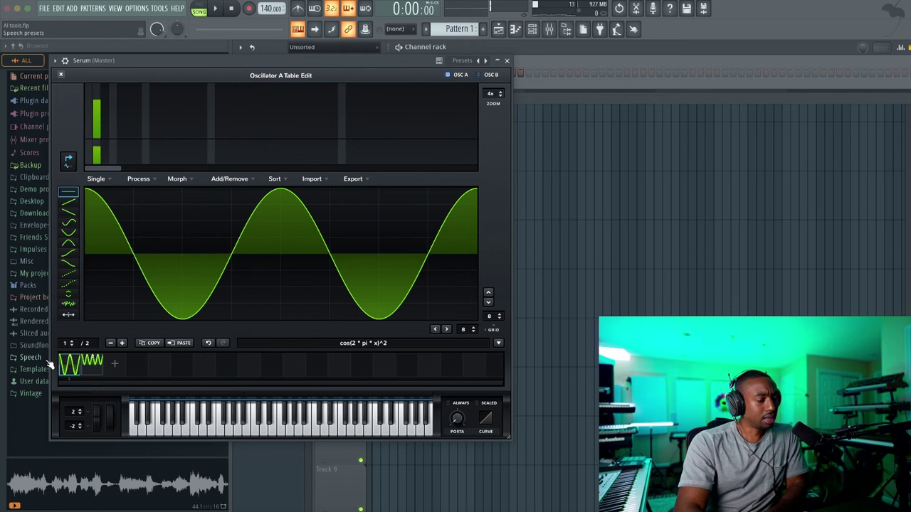
pyautogui.click(97, 368)
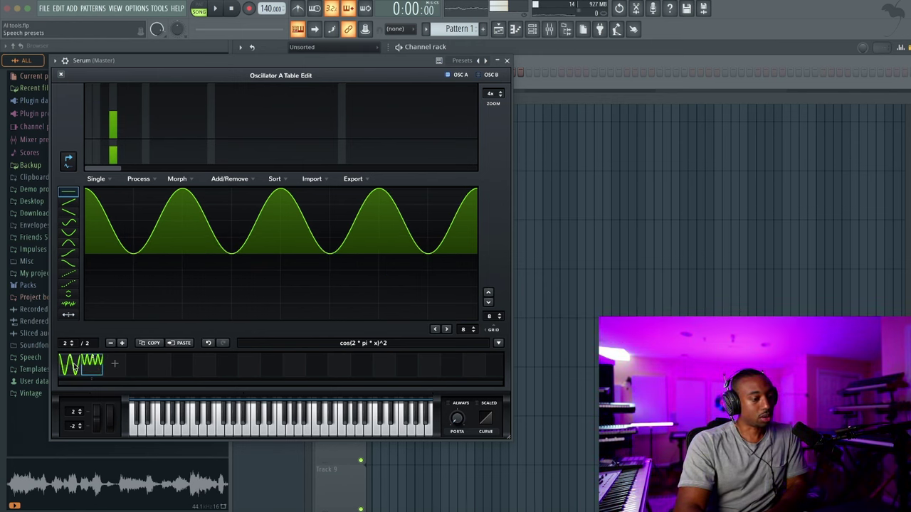
pyautogui.click(70, 370)
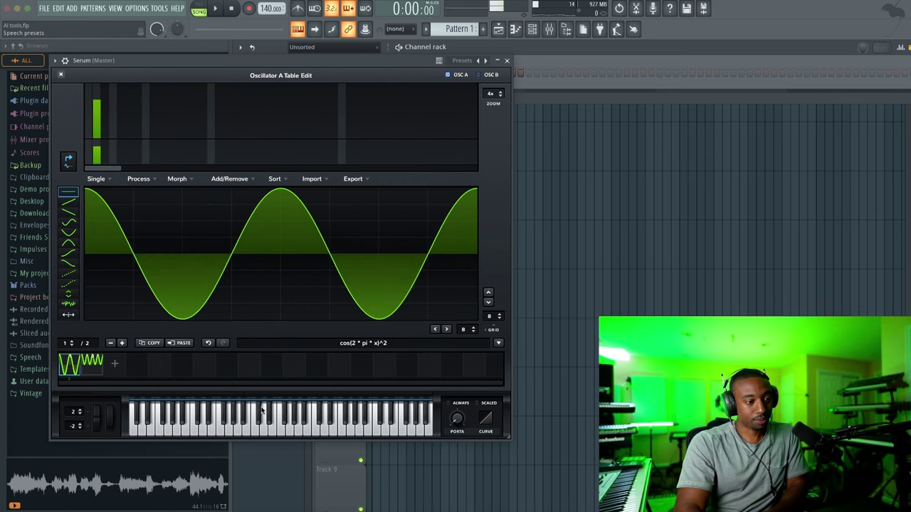
pyautogui.press('Right')
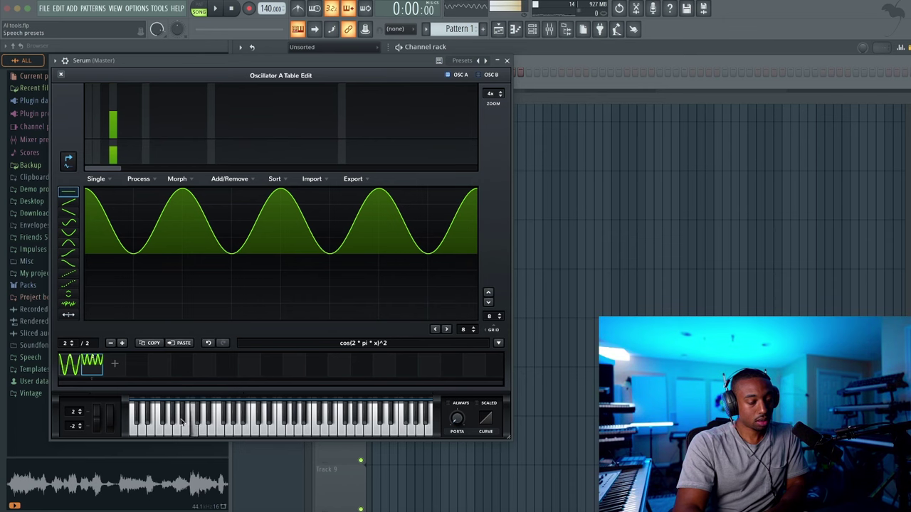
# Step: Return to ChatGPT, deselect formula 12, and scroll up the formula list
pyautogui.click(111, 511)
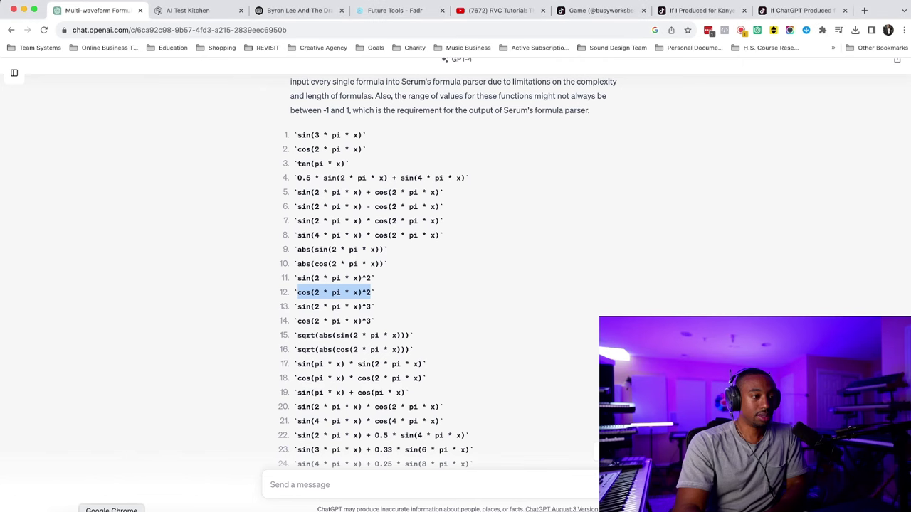
pyautogui.click(452, 251)
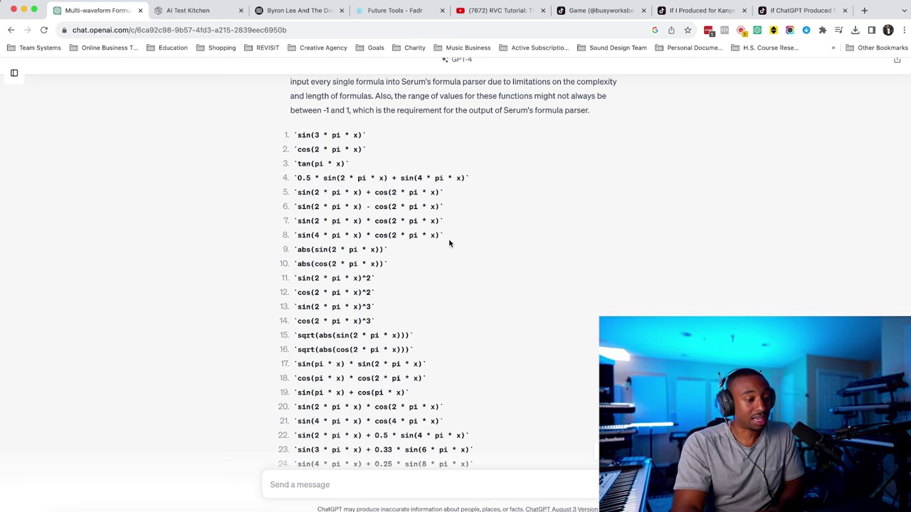
pyautogui.scroll(1, 449, 242)
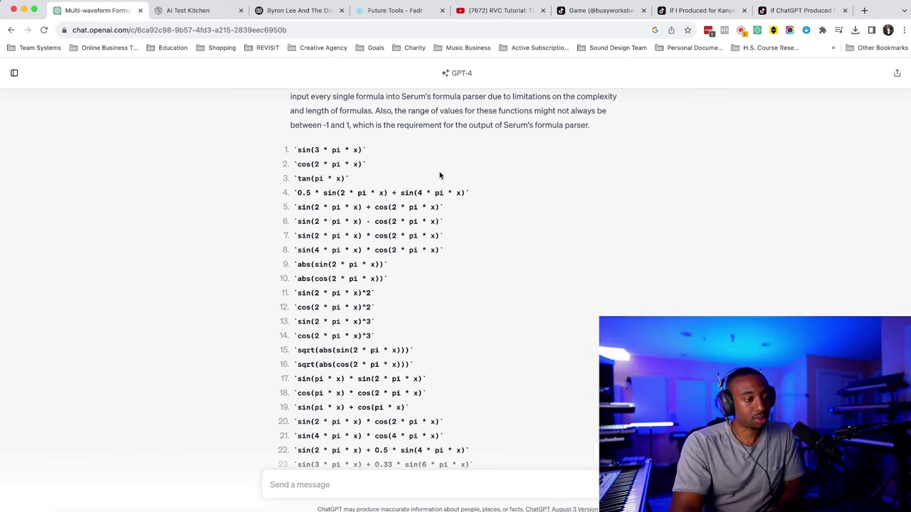
# Step: Switch to MusicLM and generate music from the prompt "80s synthwave"
pyautogui.click(216, 10)
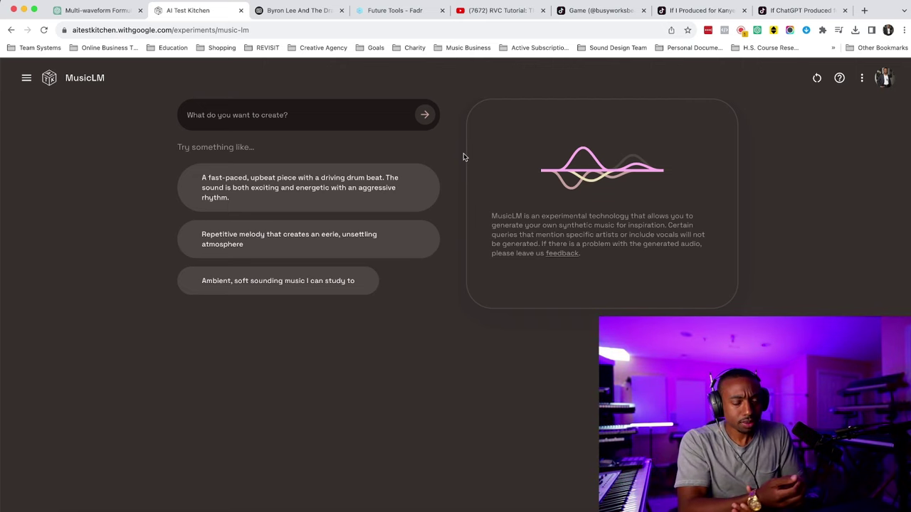
pyautogui.click(310, 123)
pyautogui.write('80')
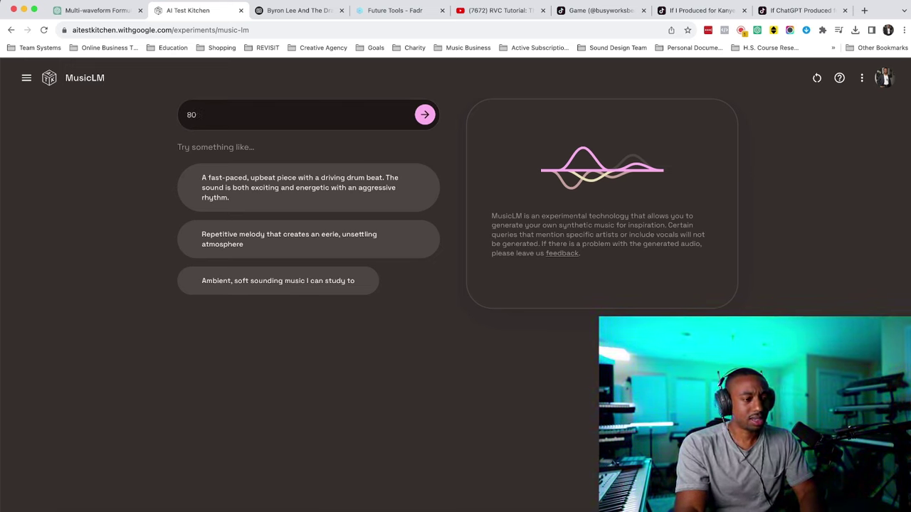
pyautogui.write('ss synthwave')
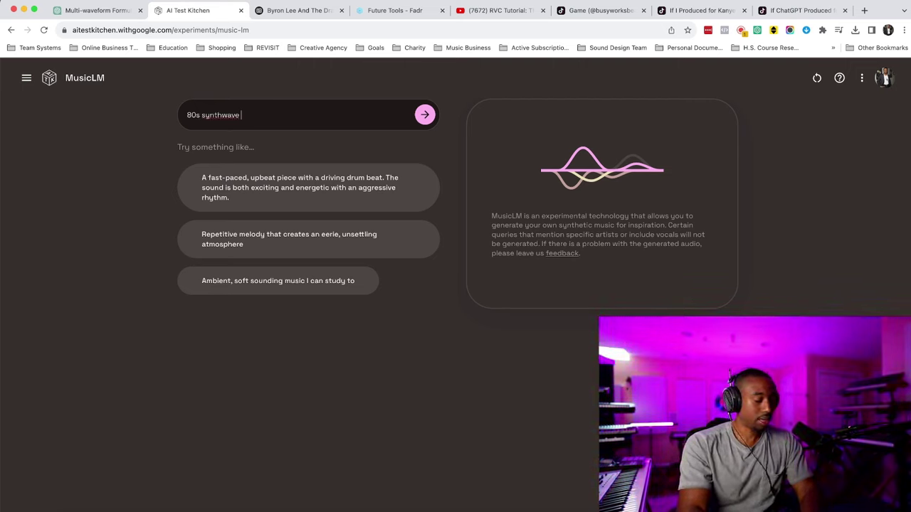
pyautogui.click(424, 115)
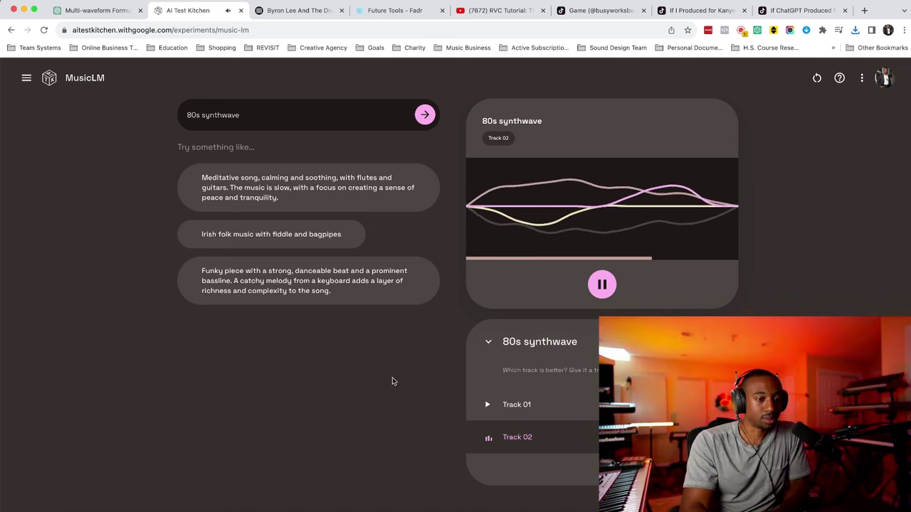
# Step: Close Serum and drag the downloaded synthwave audio onto Track 1
pyautogui.click(370, 510)
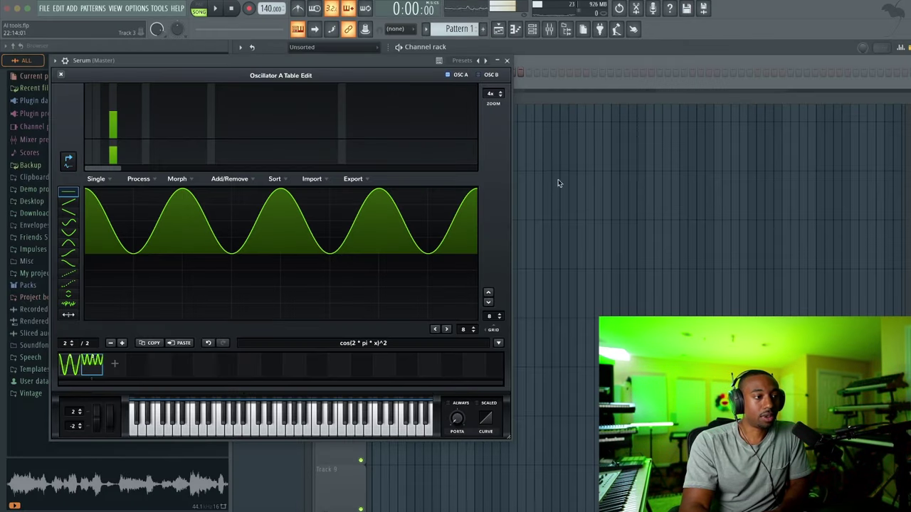
pyautogui.click(508, 60)
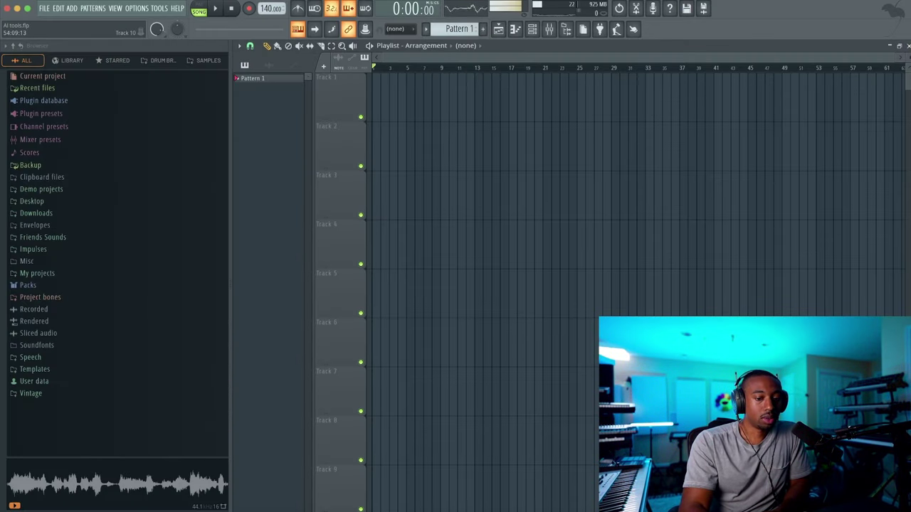
pyautogui.click(629, 508)
pyautogui.moveTo(466, 146); pyautogui.dragTo(381, 102)
# Step: Set the synthwave clip's time-stretch mode to Stretch and play it back
pyautogui.doubleClick(402, 82)
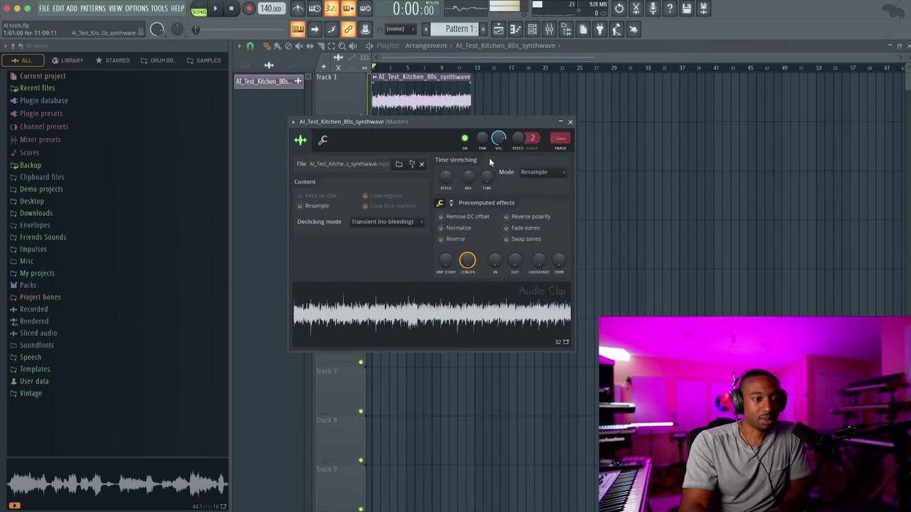
pyautogui.click(545, 172)
pyautogui.click(526, 202)
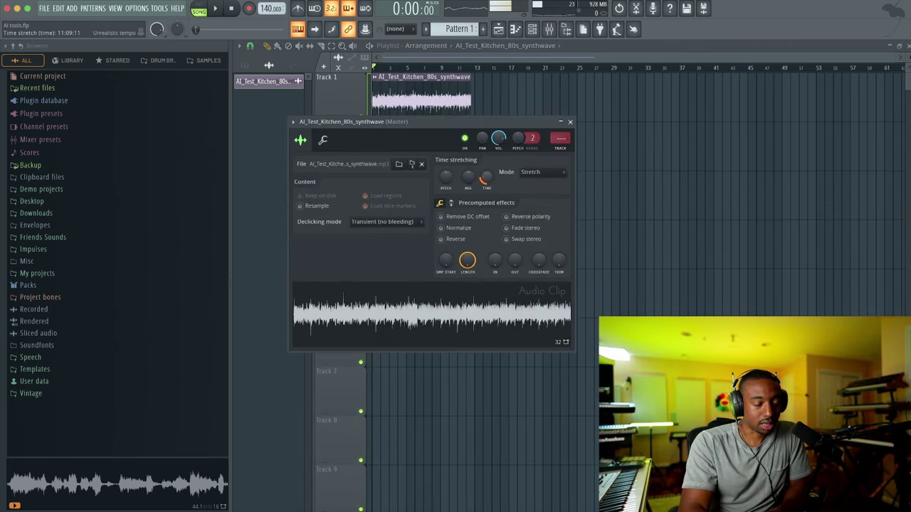
pyautogui.press('space')
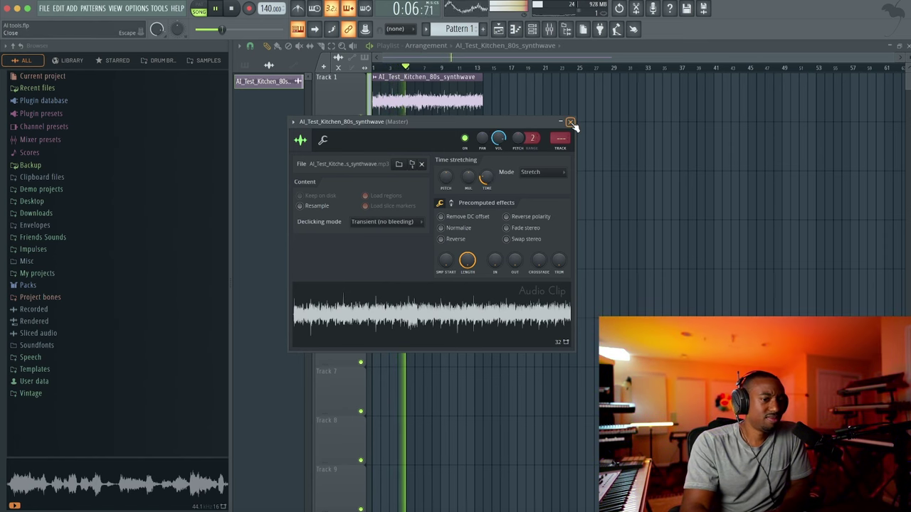
pyautogui.click(323, 140)
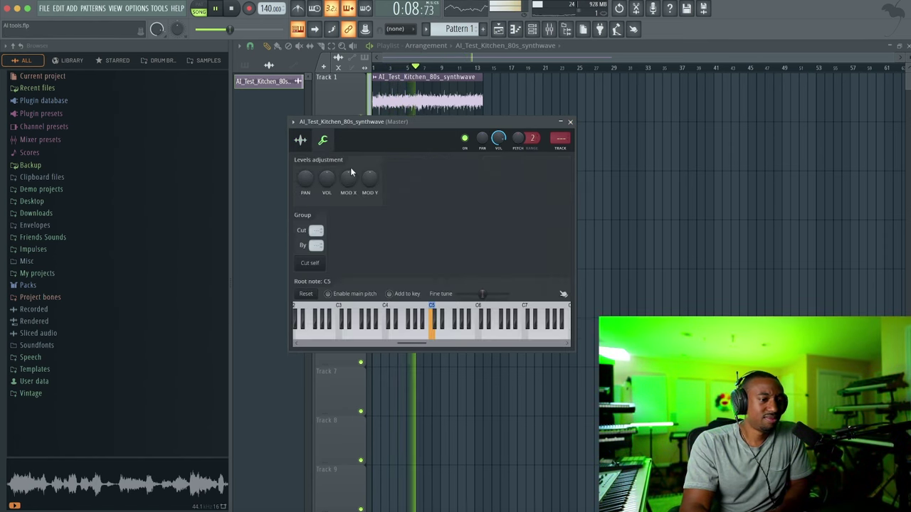
pyautogui.click(302, 142)
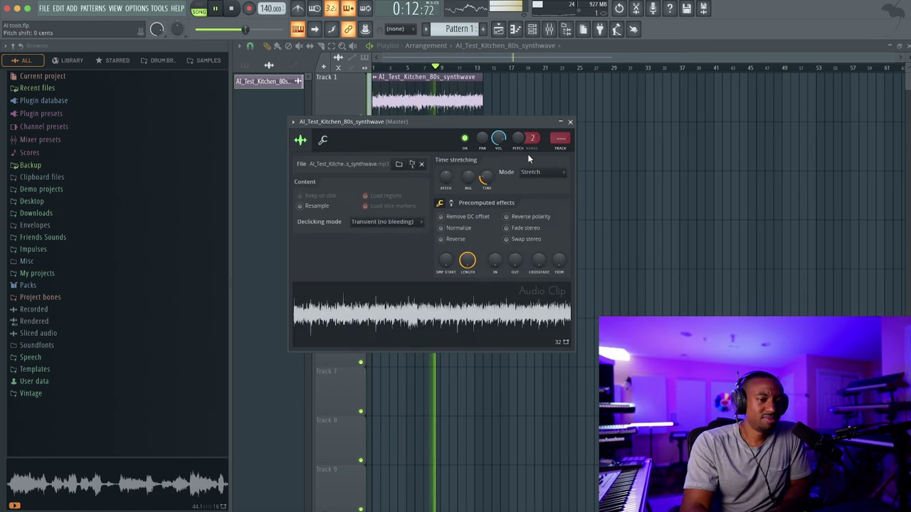
pyautogui.click(570, 121)
pyautogui.press('space')
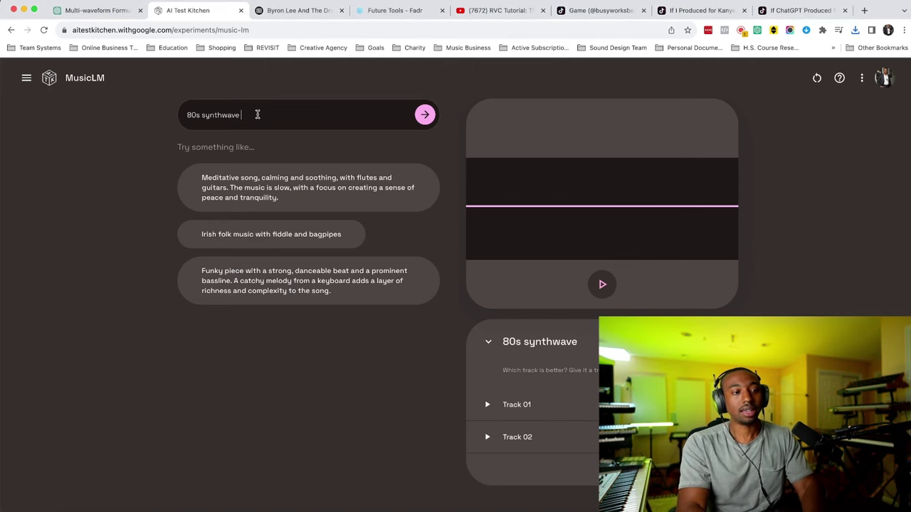
# Step: Change the MusicLM prompt to "80s R&b soul" and generate new tracks
pyautogui.press('BackSpace')
pyautogui.press('BackSpace')
pyautogui.press('BackSpace')
pyautogui.press('BackSpace')
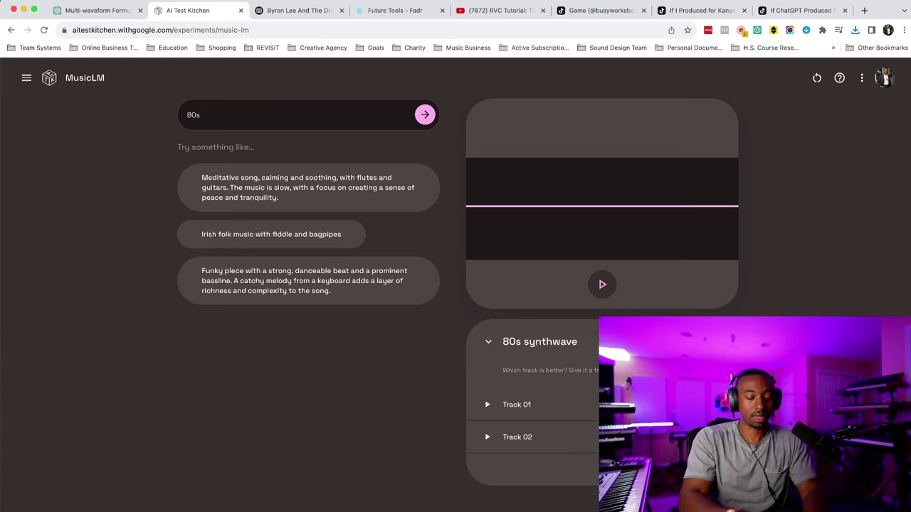
pyautogui.write('R&b')
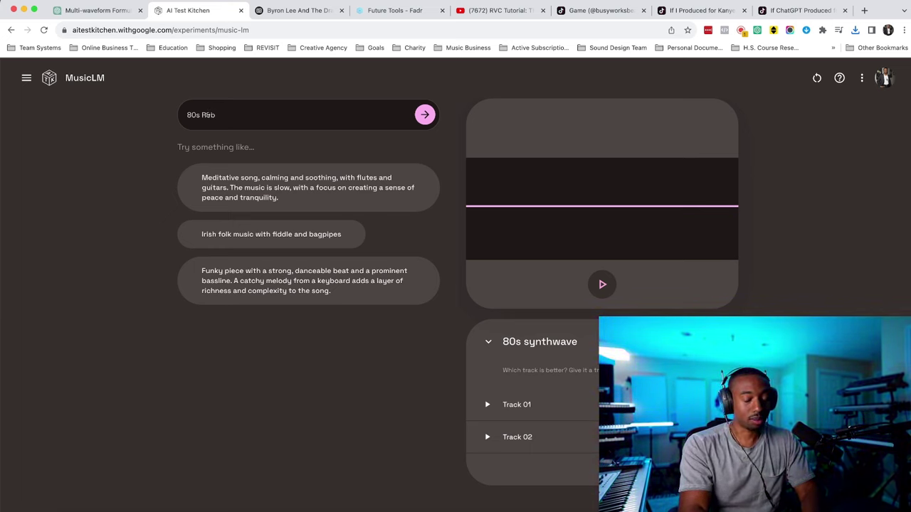
pyautogui.write(' soul')
pyautogui.press('Return')
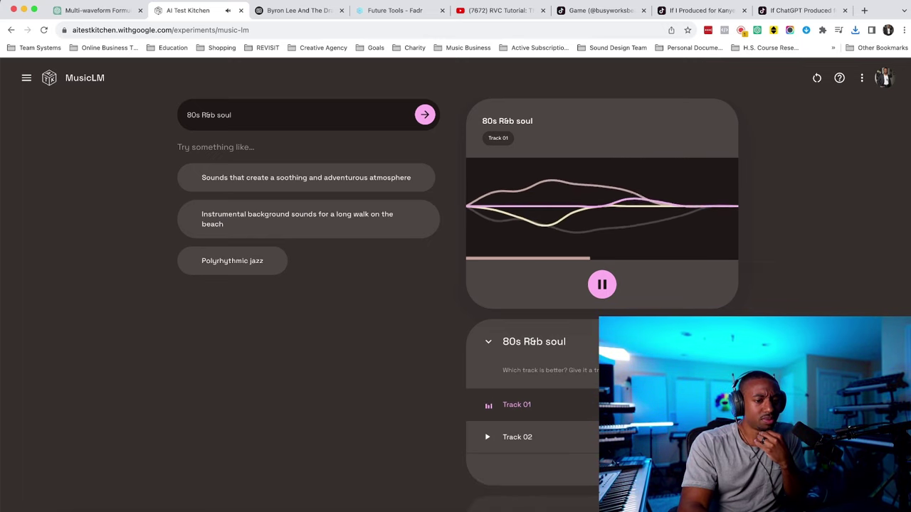
# Step: Preview both 80s R&b soul tracks and download Track 02
pyautogui.scroll(-1, 602, 299)
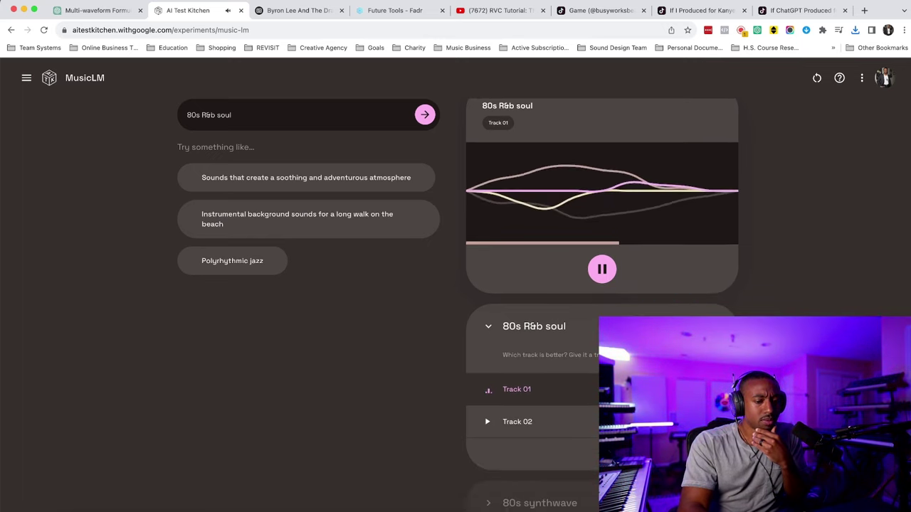
pyautogui.scroll(-5, 688, 294)
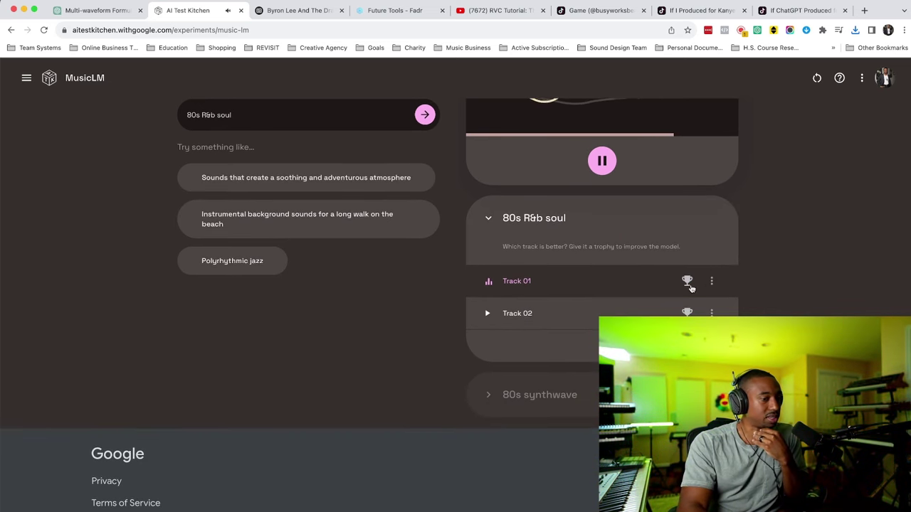
pyautogui.scroll(4, 716, 281)
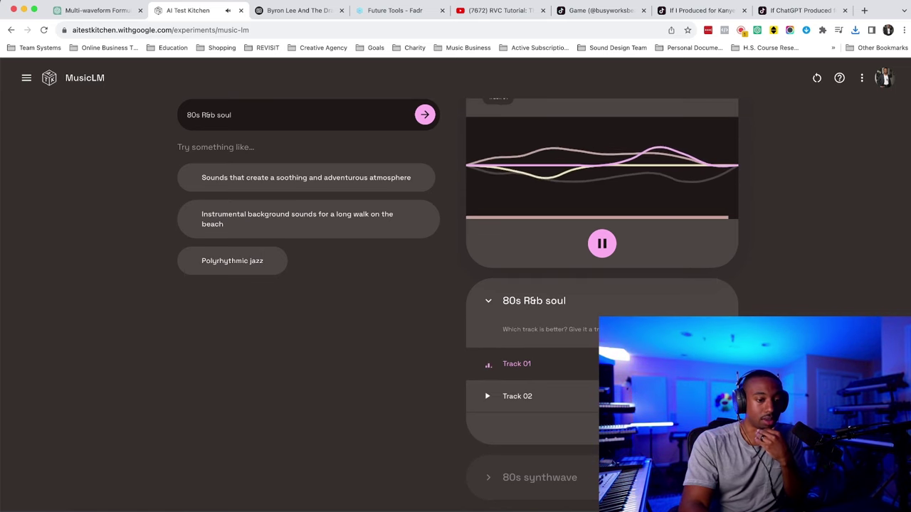
pyautogui.scroll(2, 602, 284)
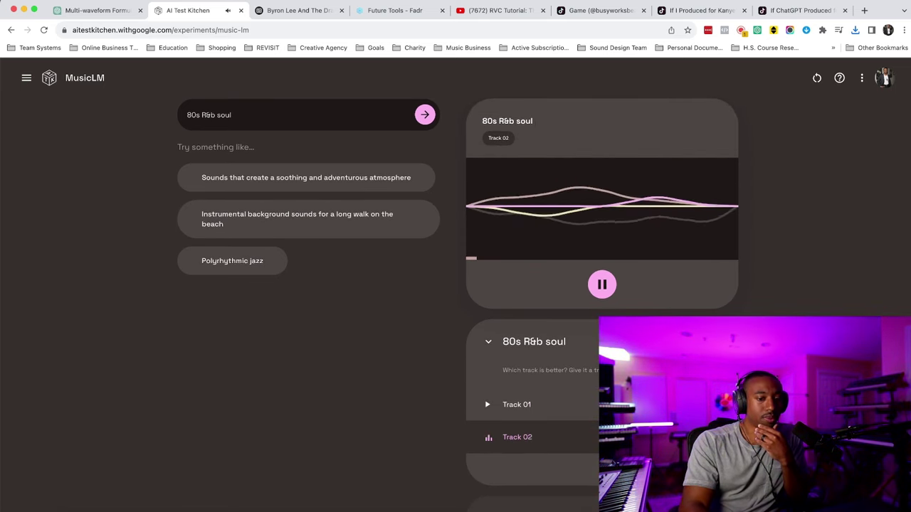
pyautogui.click(719, 437)
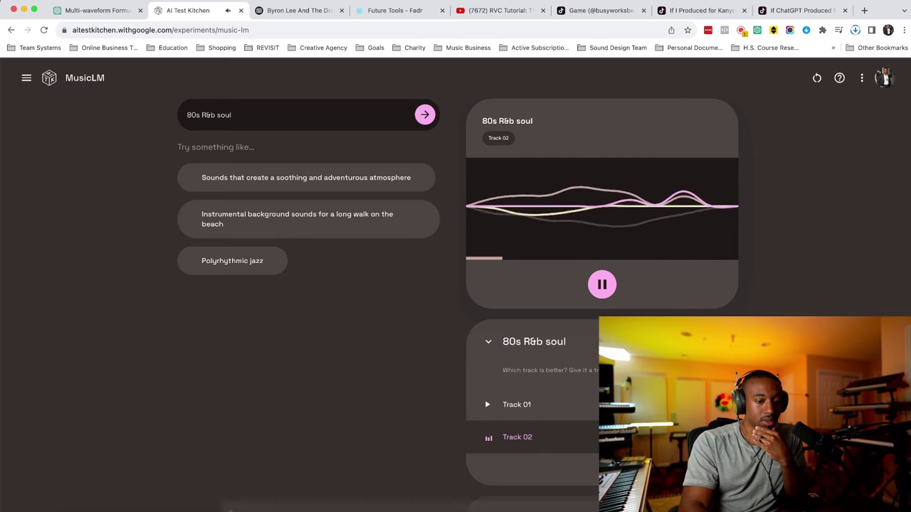
pyautogui.rightClick(719, 437)
pyautogui.click(420, 393)
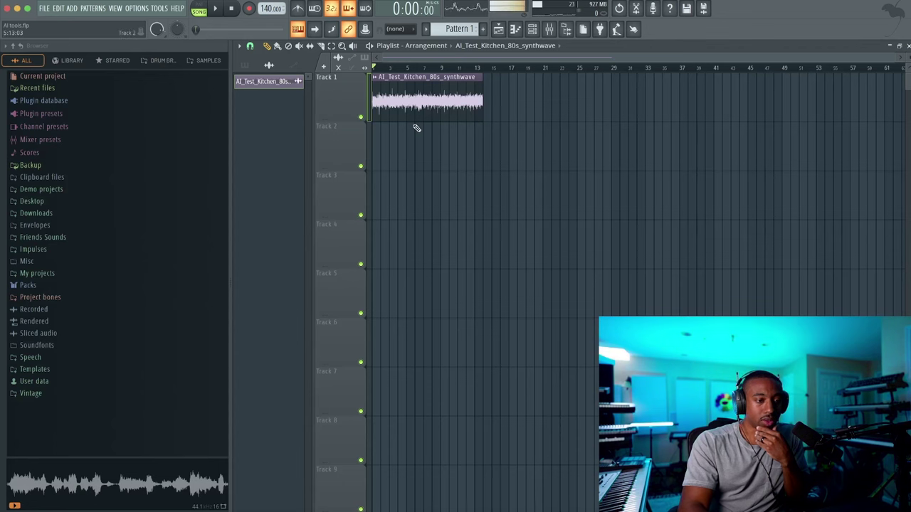
# Step: Replace the synthwave clip on Track 1 with the R&b soul audio and play the song
pyautogui.rightClick(425, 89)
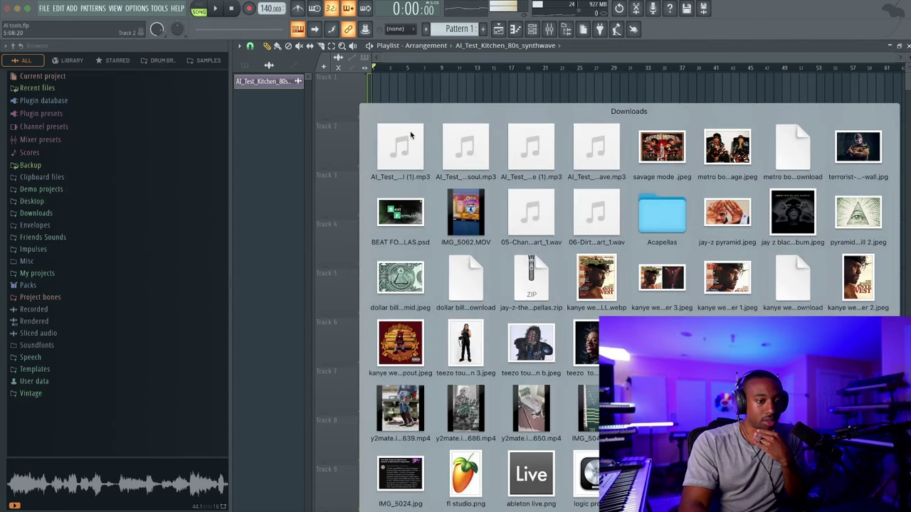
pyautogui.moveTo(466, 147); pyautogui.dragTo(385, 114)
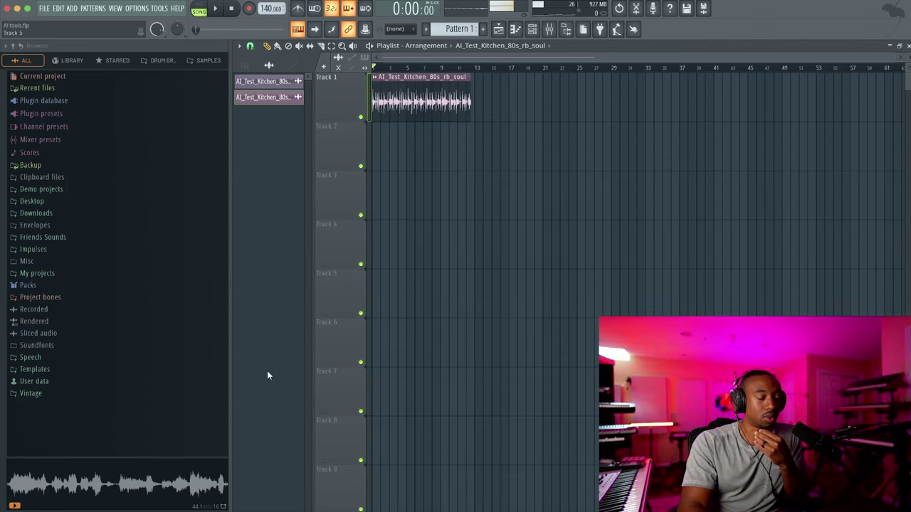
pyautogui.click(111, 511)
pyautogui.click(602, 284)
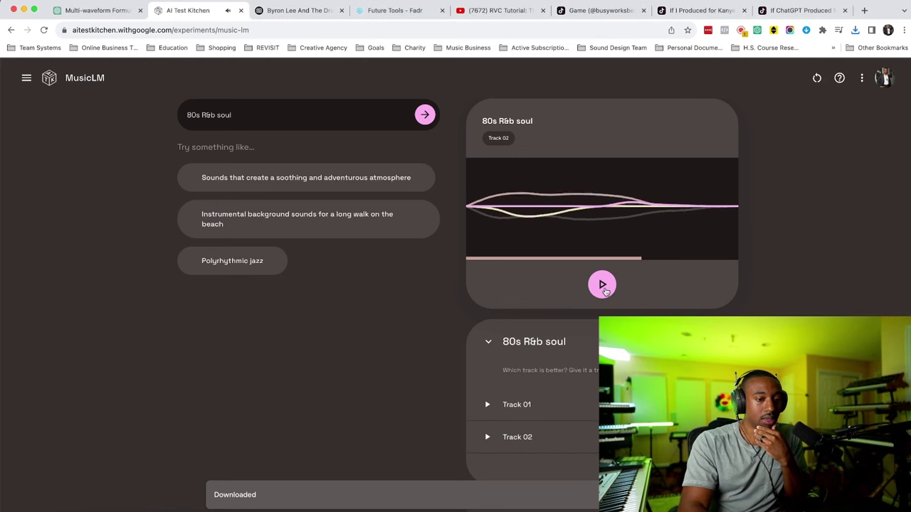
pyautogui.click(349, 508)
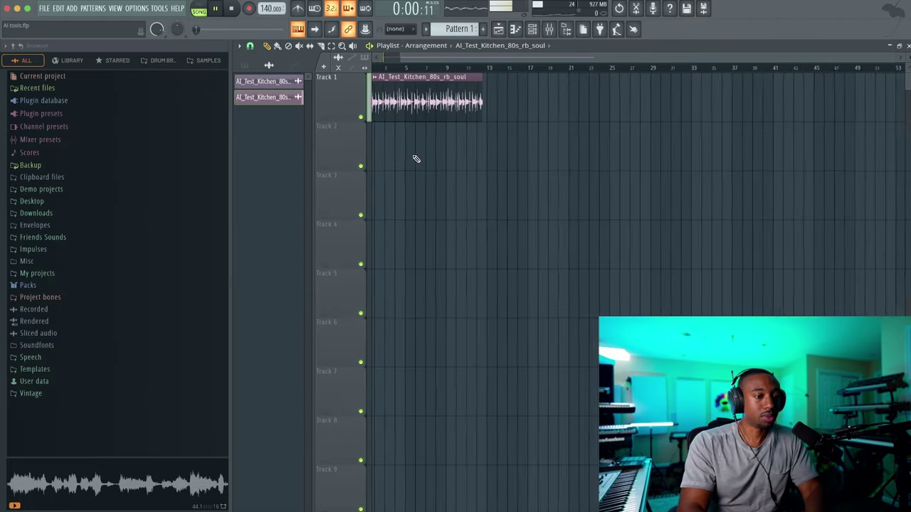
pyautogui.press('space')
pyautogui.scroll(4, 417, 126)
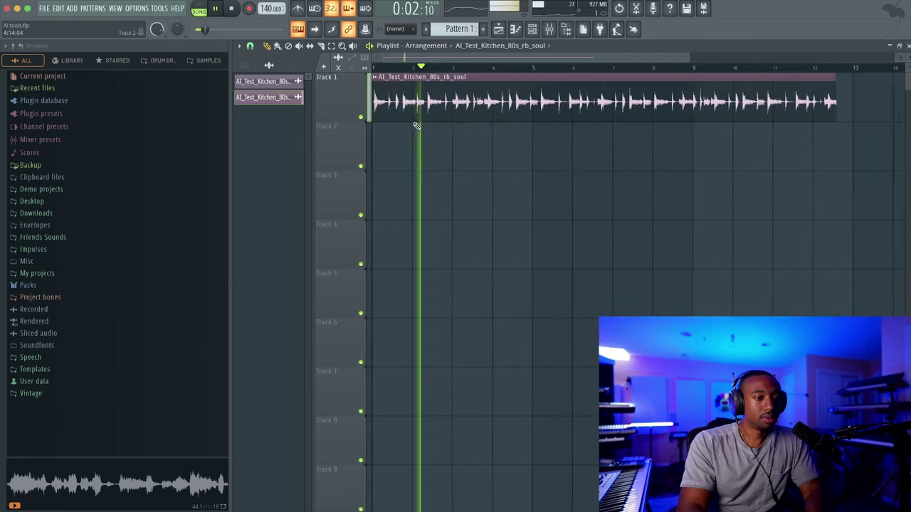
pyautogui.scroll(-1, 441, 97)
# Step: Set the R&b soul clip to Stretch, replay it, then delete it from Track 1
pyautogui.doubleClick(440, 97)
pyautogui.click(548, 185)
pyautogui.click(551, 208)
pyautogui.scroll(1, 500, 192)
pyautogui.press('space')
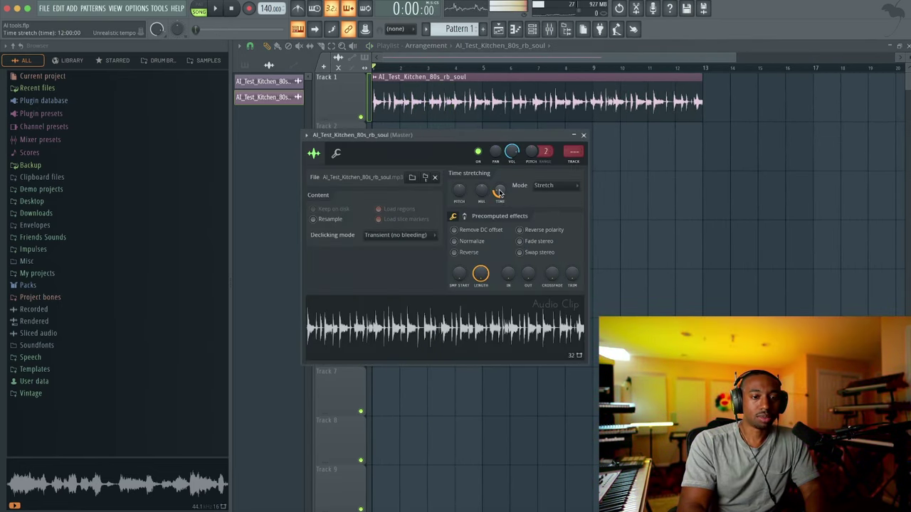
pyautogui.press('space')
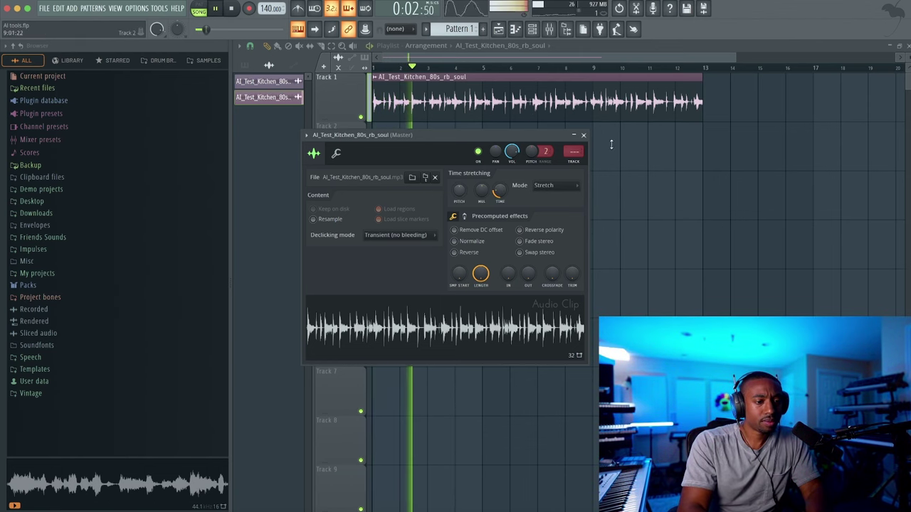
pyautogui.click(584, 135)
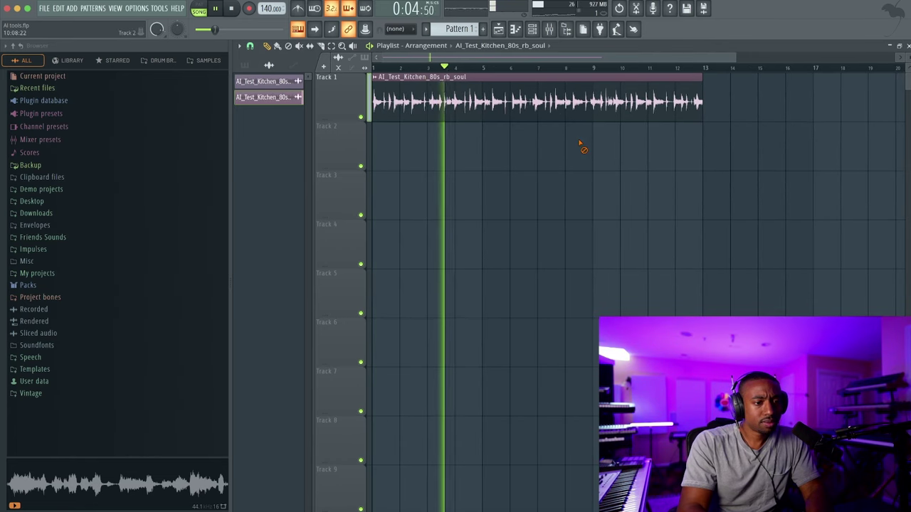
pyautogui.rightClick(514, 109)
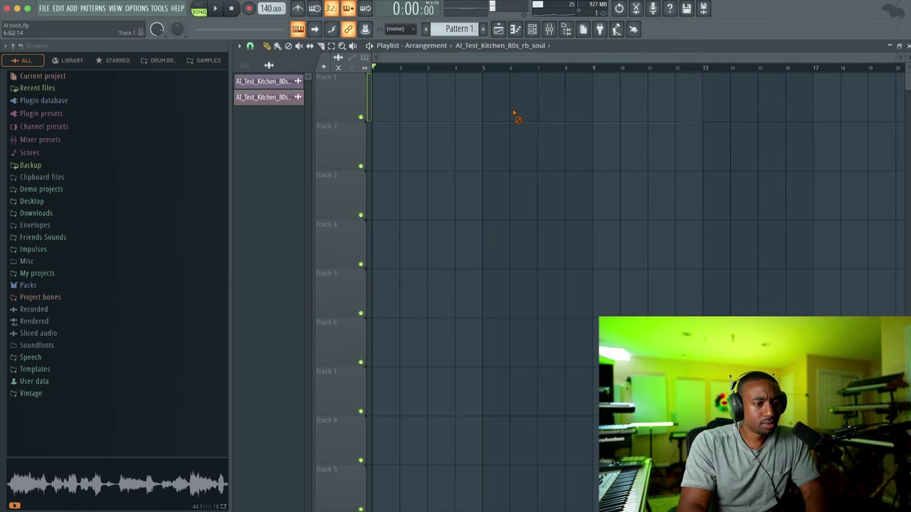
pyautogui.click(112, 511)
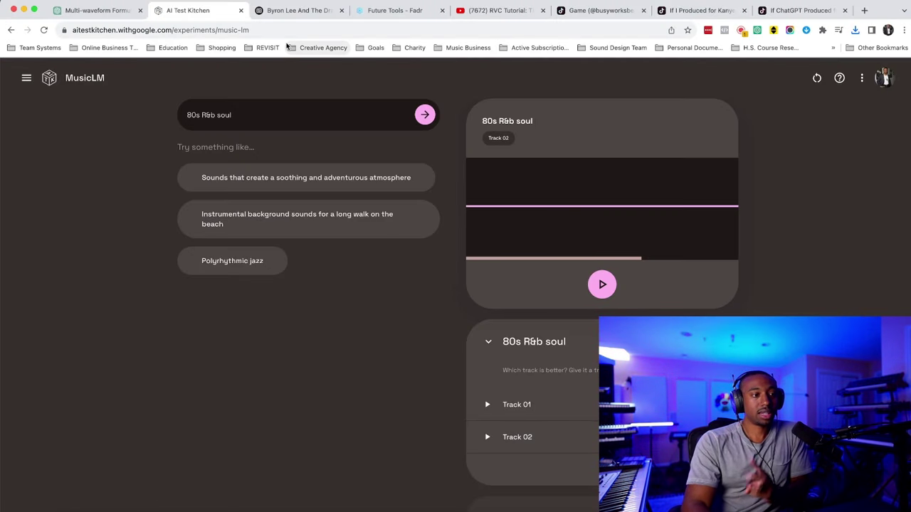
# Step: In Samplette's filters, set Genre to Funk / Soul
pyautogui.click(297, 12)
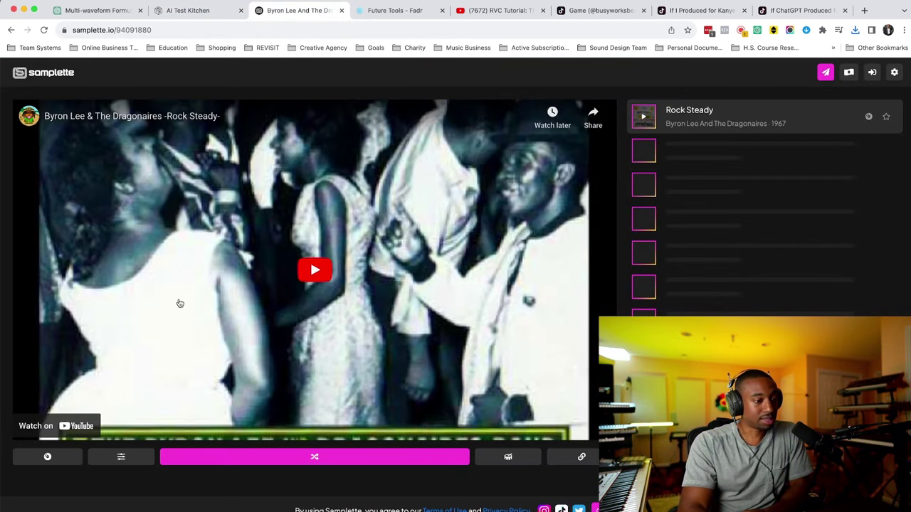
pyautogui.click(132, 457)
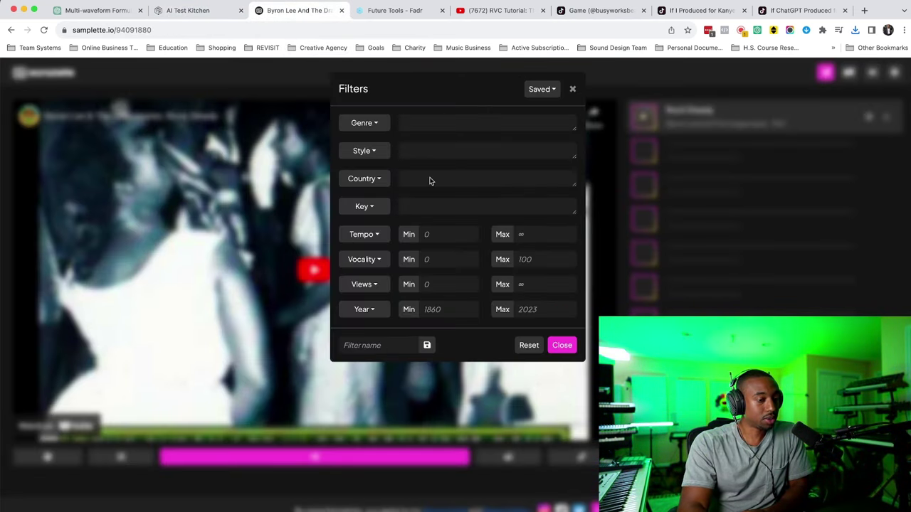
pyautogui.click(382, 151)
pyautogui.click(379, 151)
pyautogui.click(381, 124)
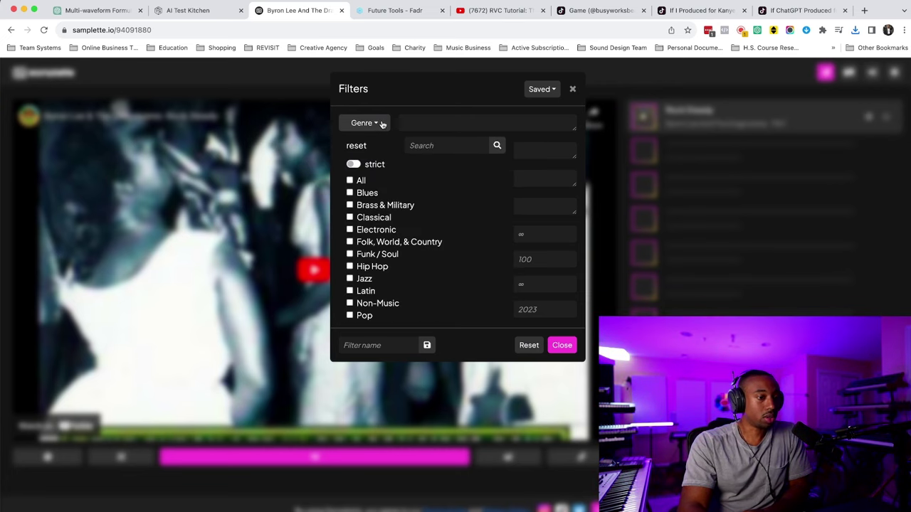
pyautogui.scroll(-2, 372, 242)
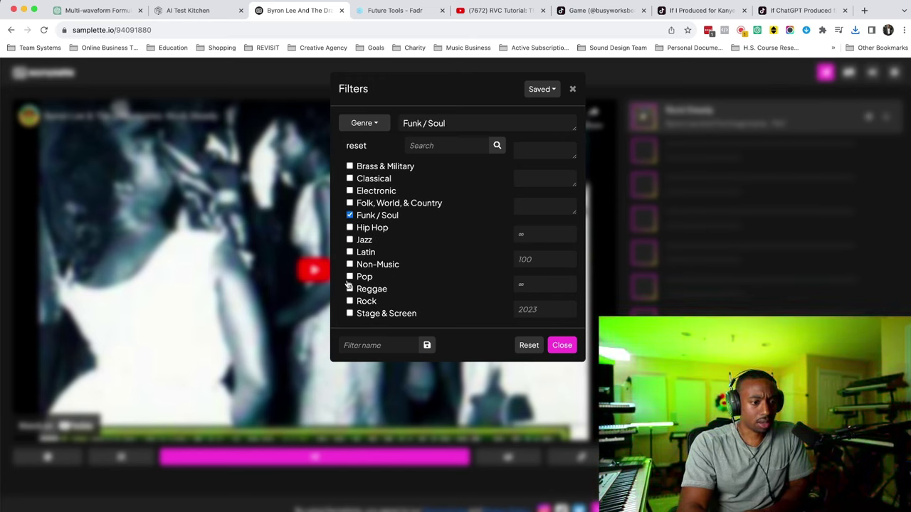
pyautogui.scroll(3, 348, 292)
pyautogui.scroll(-3, 361, 256)
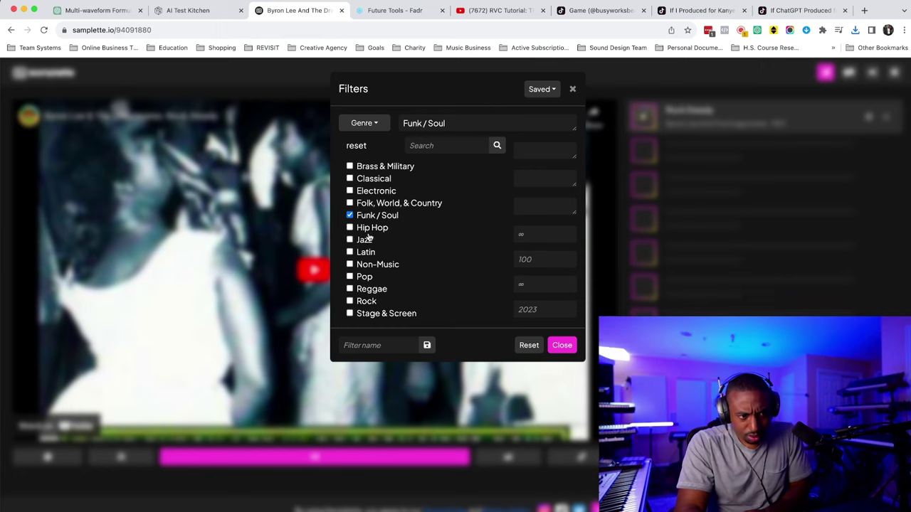
pyautogui.scroll(2, 379, 237)
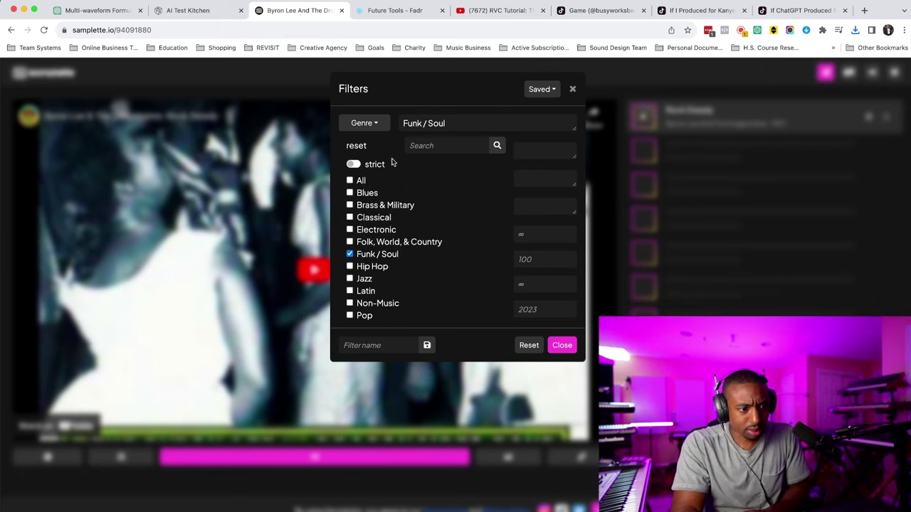
pyautogui.click(384, 128)
# Step: Open the Country filter list and scroll down toward Japan
pyautogui.click(370, 179)
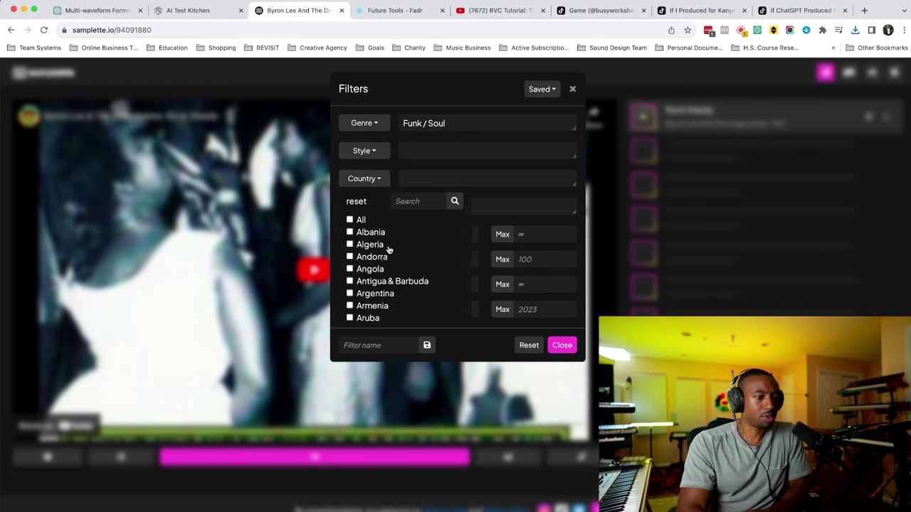
pyautogui.scroll(-2, 389, 250)
pyautogui.scroll(-15, 388, 250)
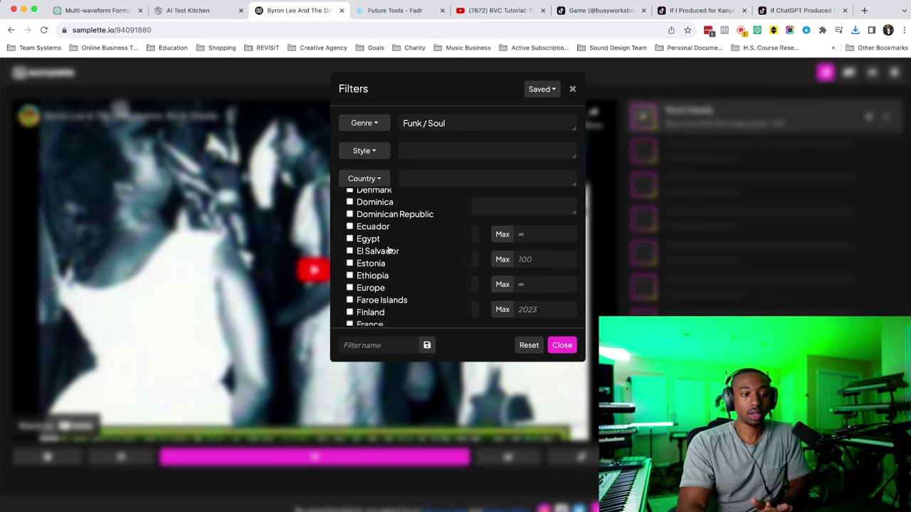
pyautogui.scroll(-15, 389, 250)
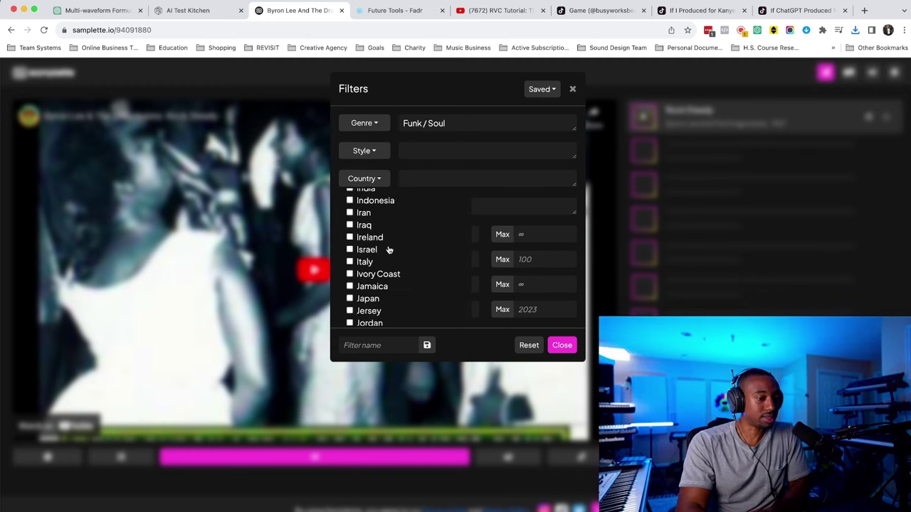
# Step: Close the Filters panel and briefly check the Sample recorder and Transpose extensions
pyautogui.click(560, 346)
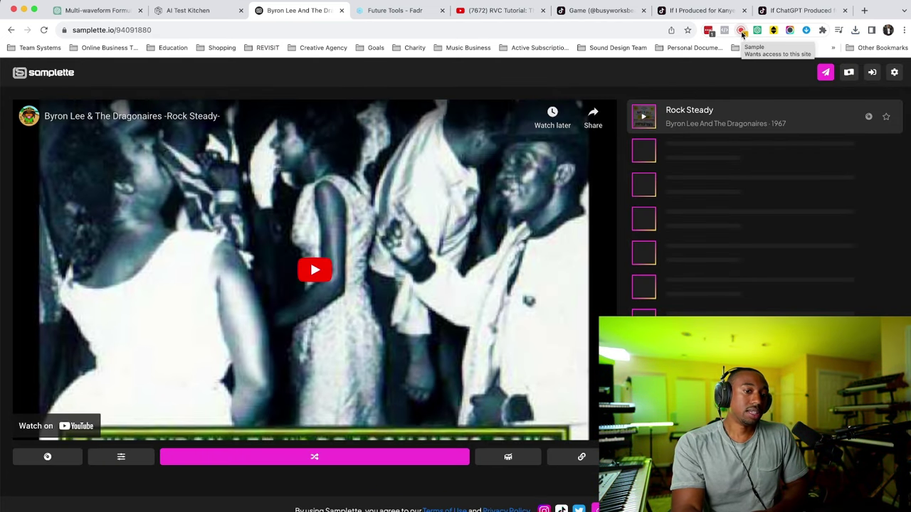
pyautogui.click(741, 30)
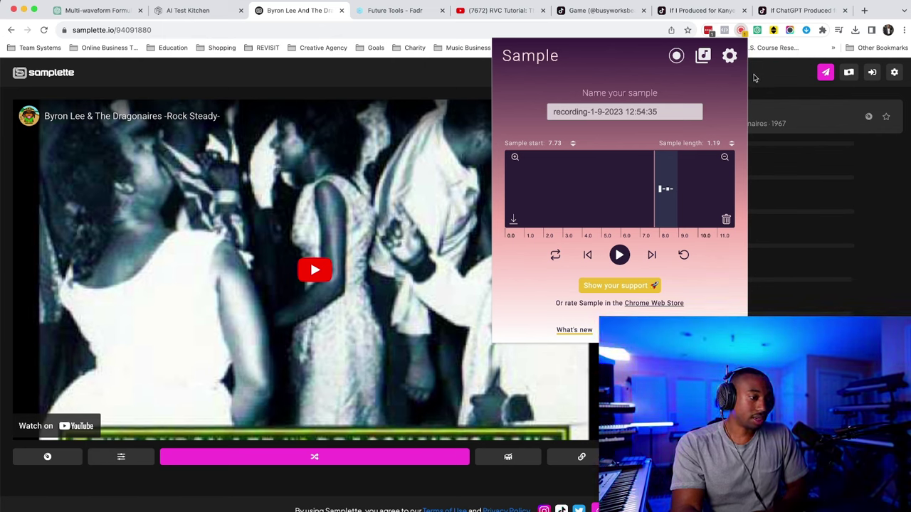
pyautogui.click(755, 77)
pyautogui.click(773, 31)
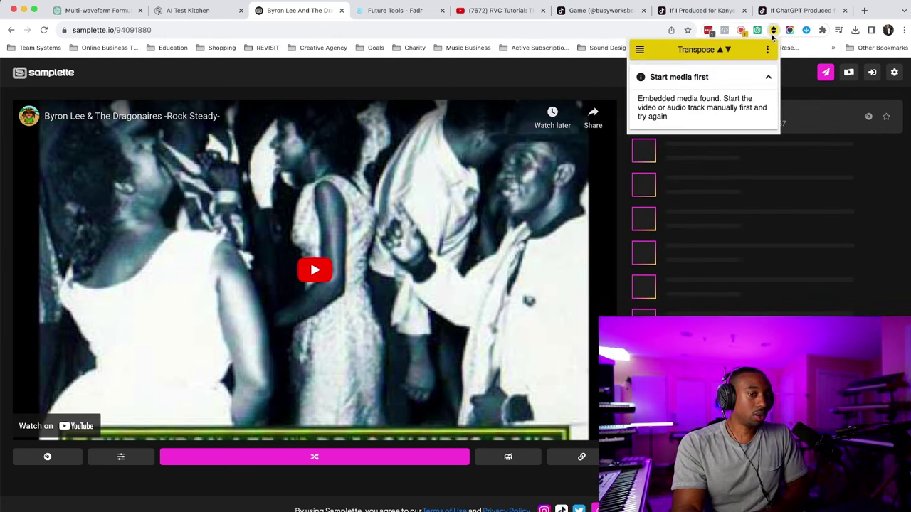
pyautogui.click(787, 73)
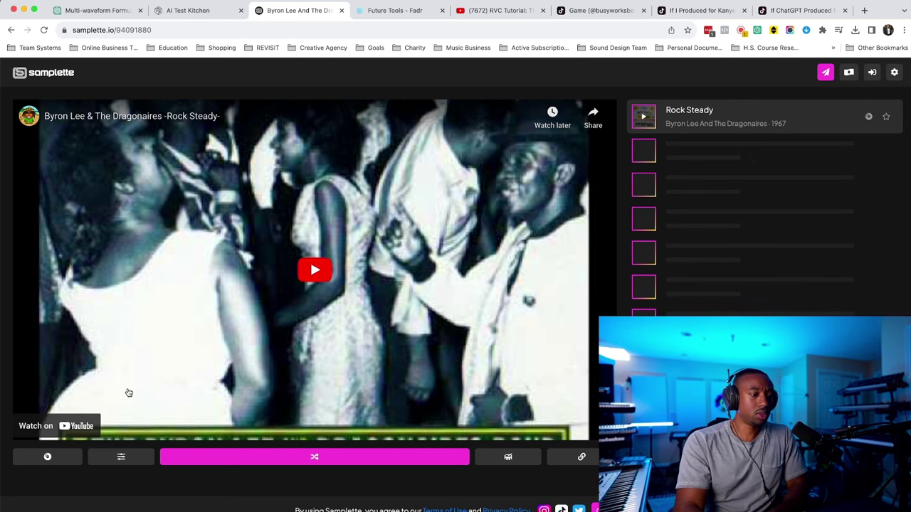
# Step: Shuffle to 'I Can Give You My Love', jump near 0:56, and start a fresh recording
pyautogui.click(315, 457)
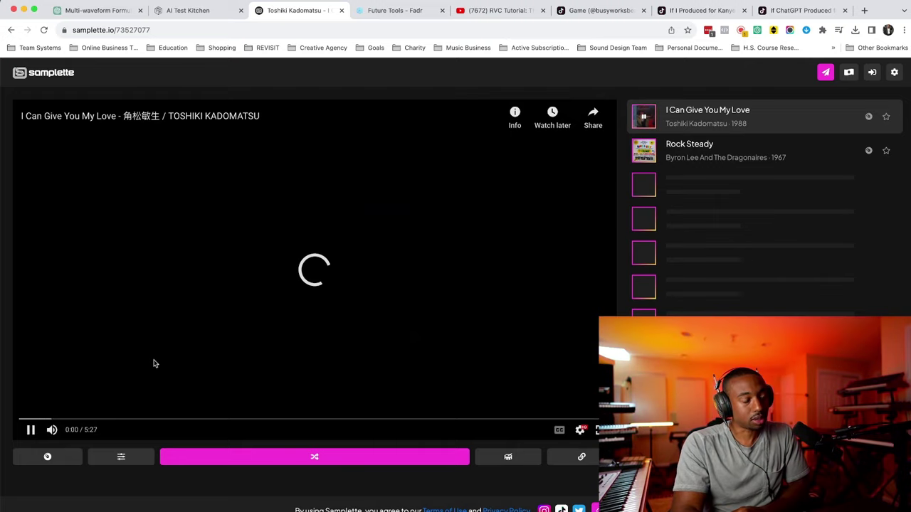
pyautogui.moveTo(89, 420); pyautogui.dragTo(121, 421)
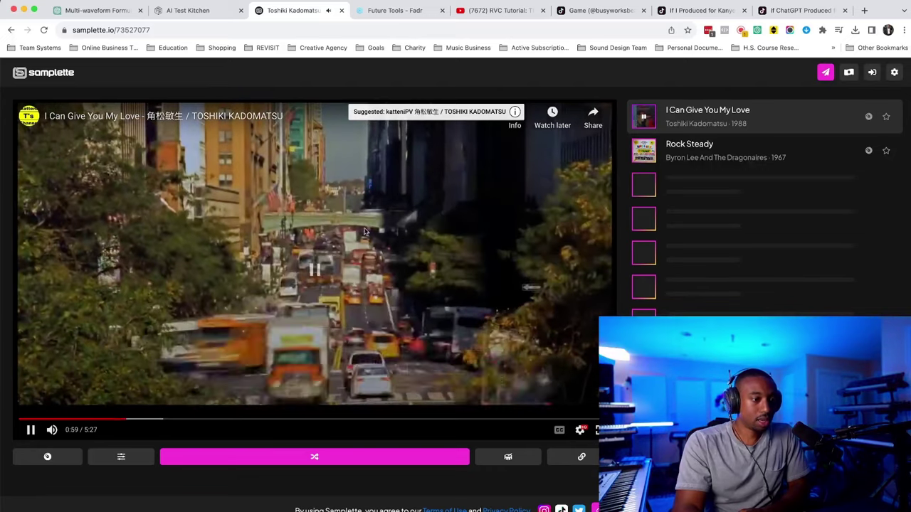
pyautogui.click(347, 247)
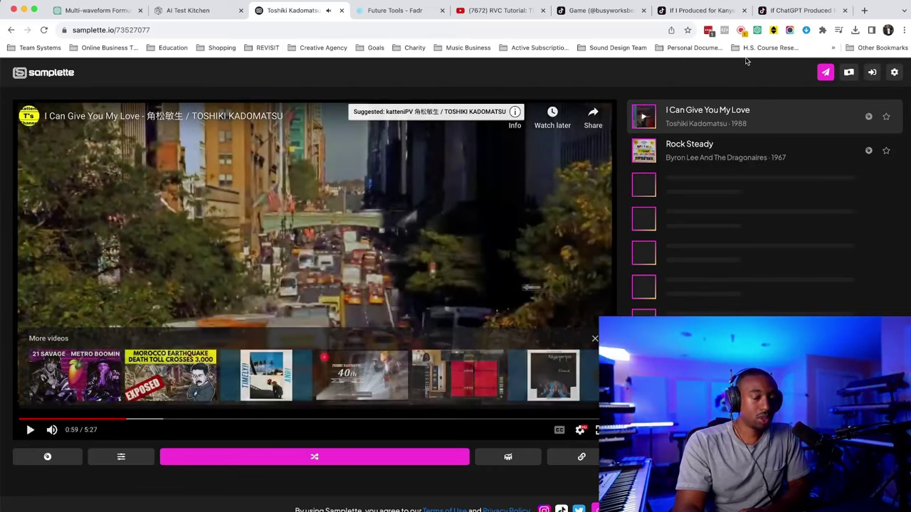
pyautogui.click(741, 31)
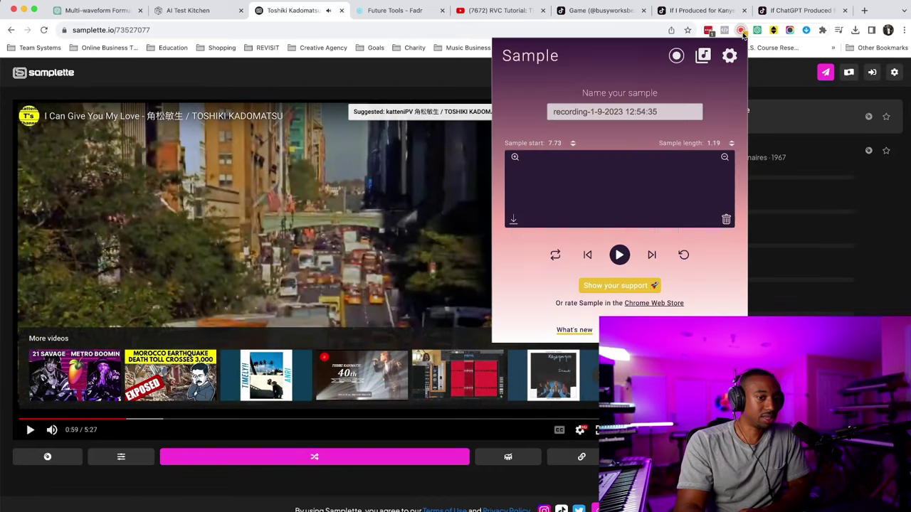
pyautogui.click(726, 220)
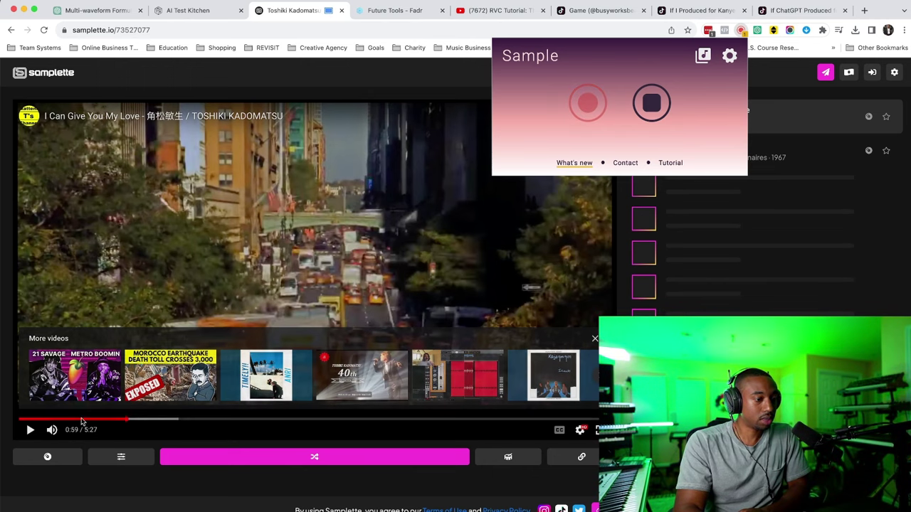
pyautogui.click(28, 435)
pyautogui.click(30, 432)
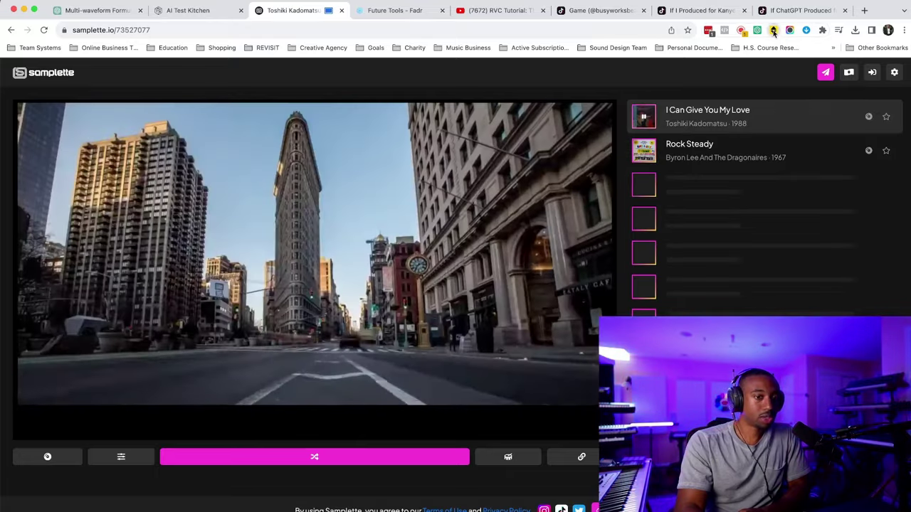
# Step: Set Transpose to -3, Speed to 80% and Pitch to -0.42
pyautogui.click(774, 30)
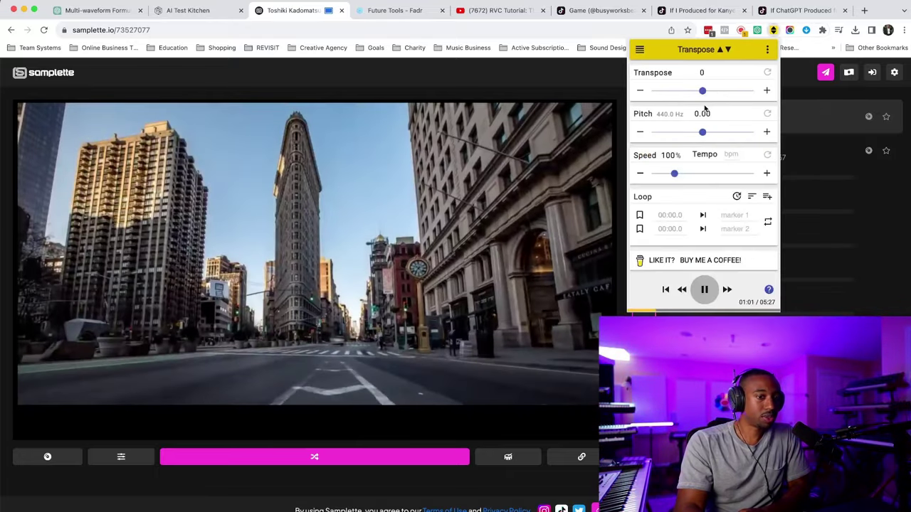
pyautogui.moveTo(705, 91)
pyautogui.mouseDown()
pyautogui.moveTo(718, 92)
pyautogui.moveTo(690, 91)
pyautogui.mouseUp()
pyautogui.moveTo(675, 178); pyautogui.dragTo(669, 176)
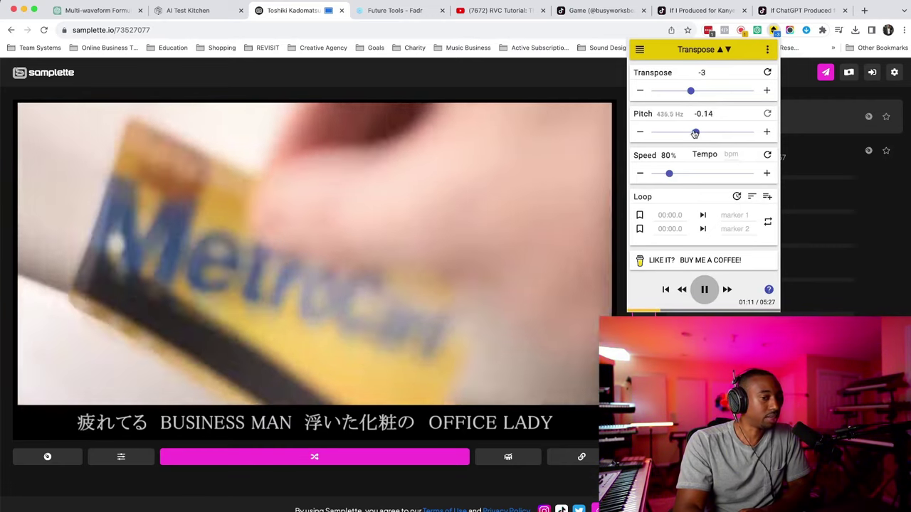
pyautogui.moveTo(695, 134); pyautogui.dragTo(683, 133)
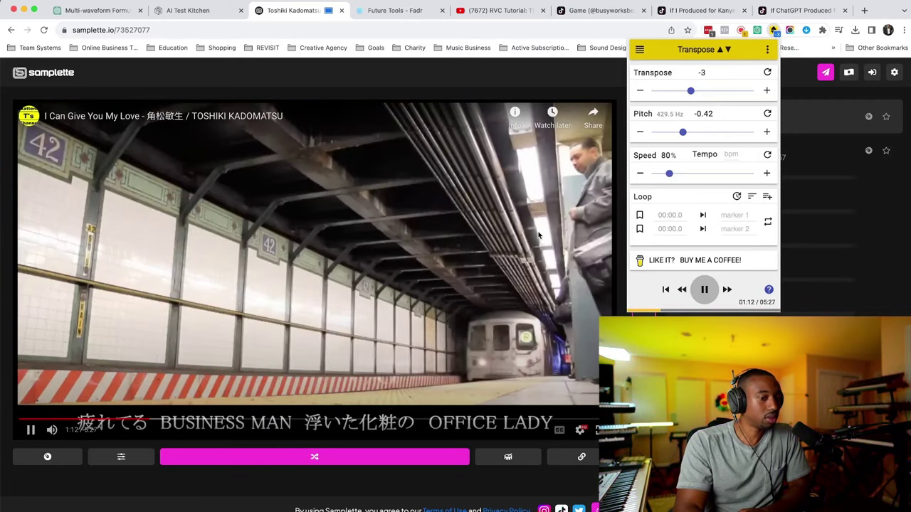
# Step: Pause at 1:13, stop the 23.2-second recording, play it back, and close the recorder
pyautogui.click(707, 290)
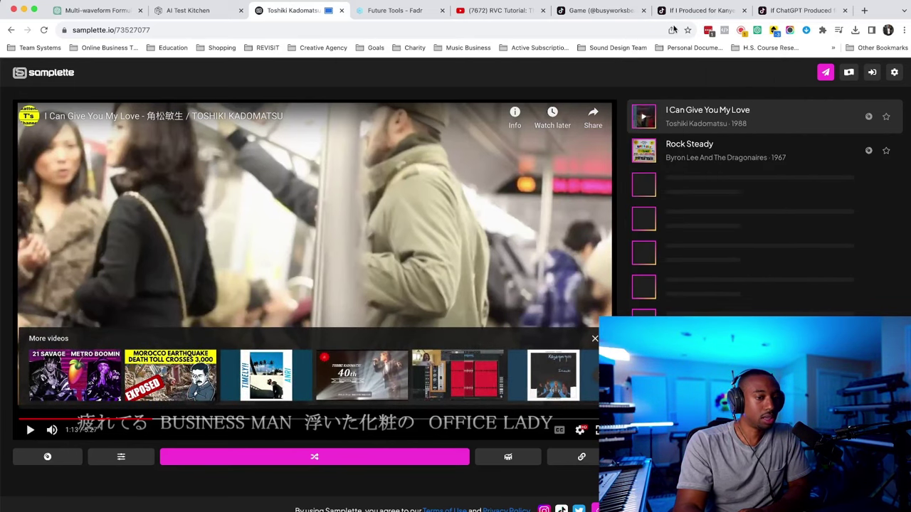
pyautogui.click(741, 30)
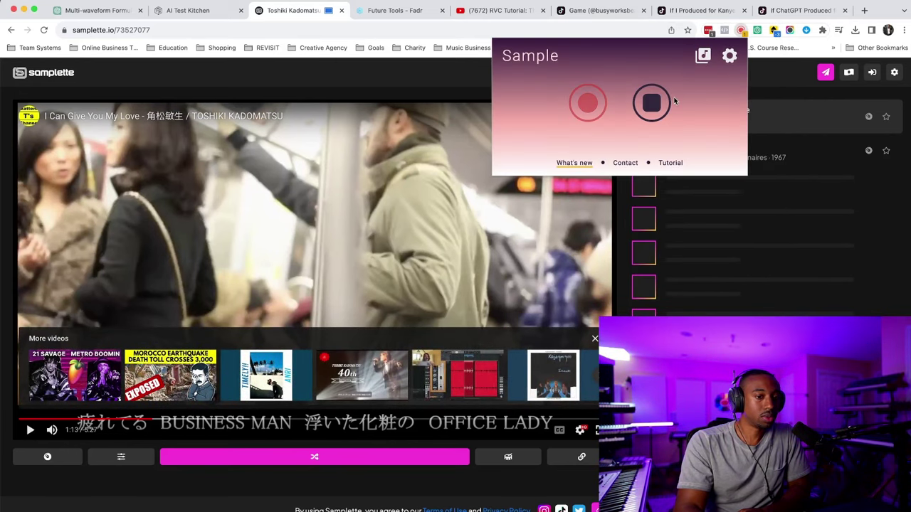
pyautogui.click(650, 102)
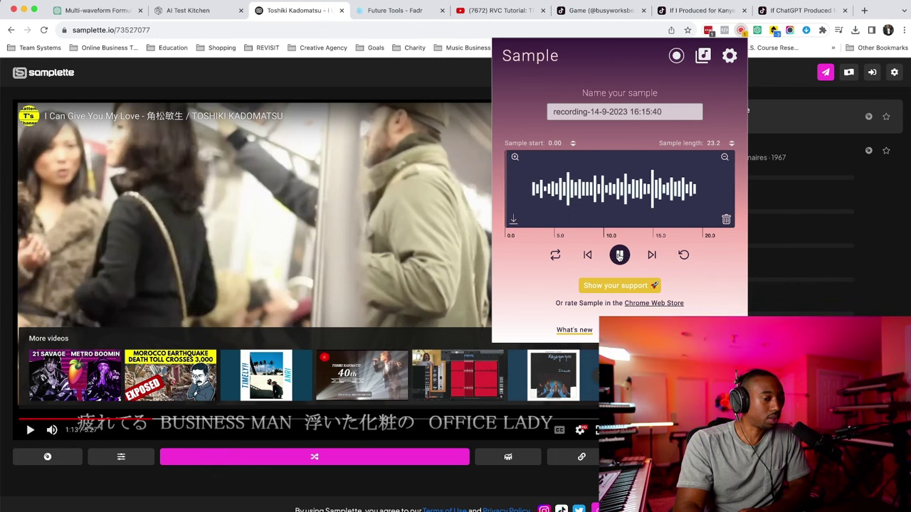
pyautogui.click(618, 256)
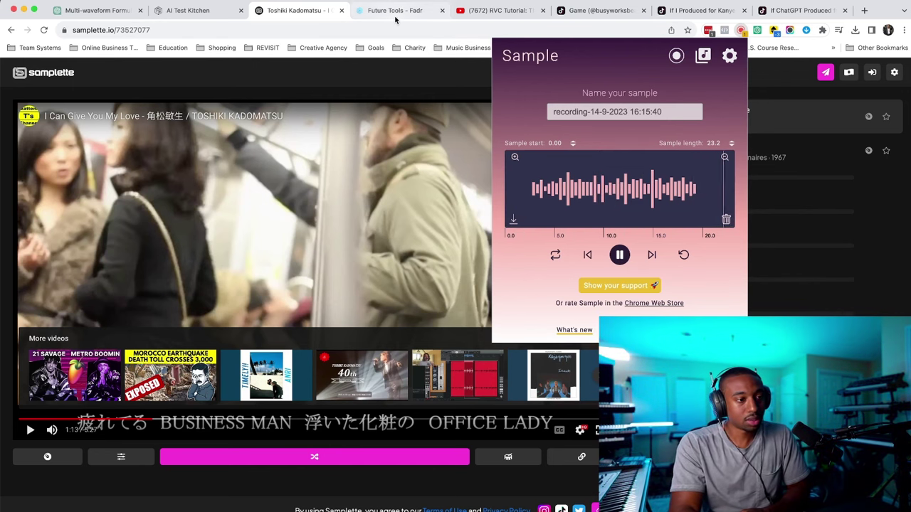
pyautogui.click(399, 78)
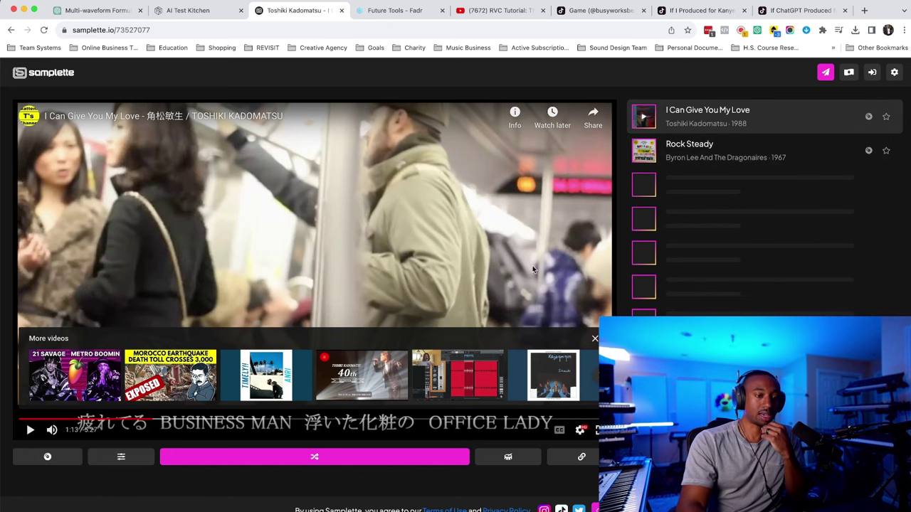
# Step: Load a random track, pause '25 Ji No Crescent', and clear the suggested videos overlay
pyautogui.click(314, 457)
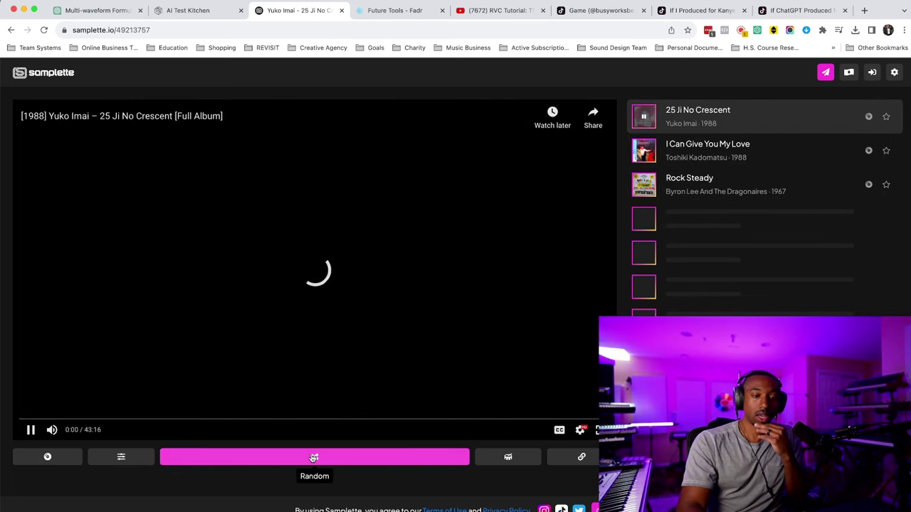
pyautogui.click(302, 327)
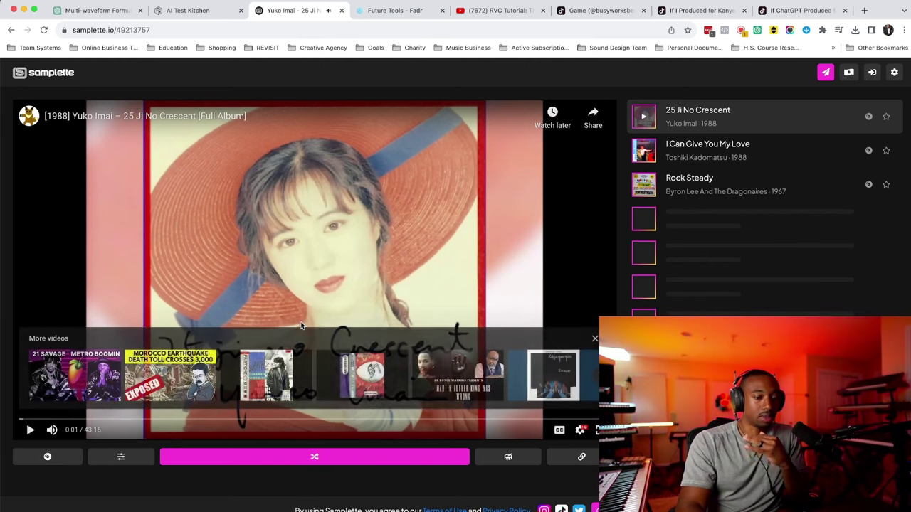
pyautogui.rightClick(303, 327)
pyautogui.click(248, 487)
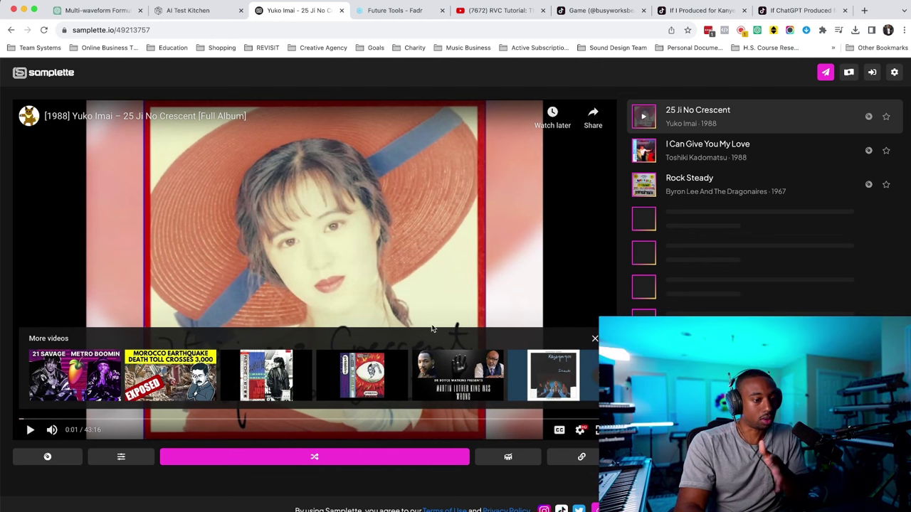
pyautogui.click(595, 338)
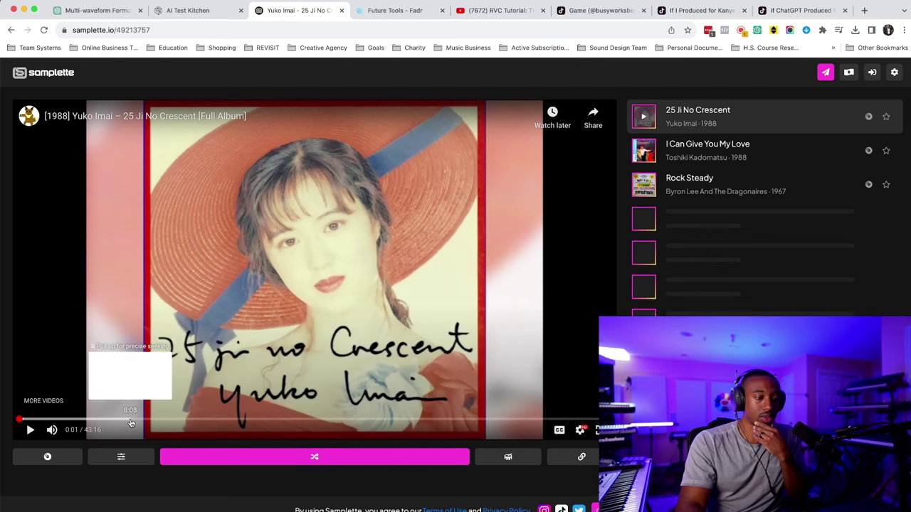
# Step: Load another random track, Toshiki Kadomatsu's 'Ryoko', and pause it at 0:05
pyautogui.click(271, 456)
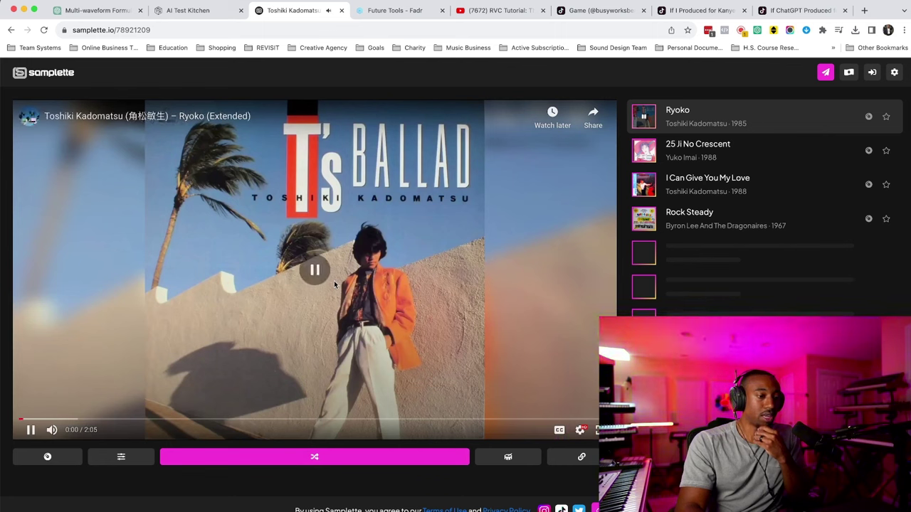
pyautogui.click(253, 323)
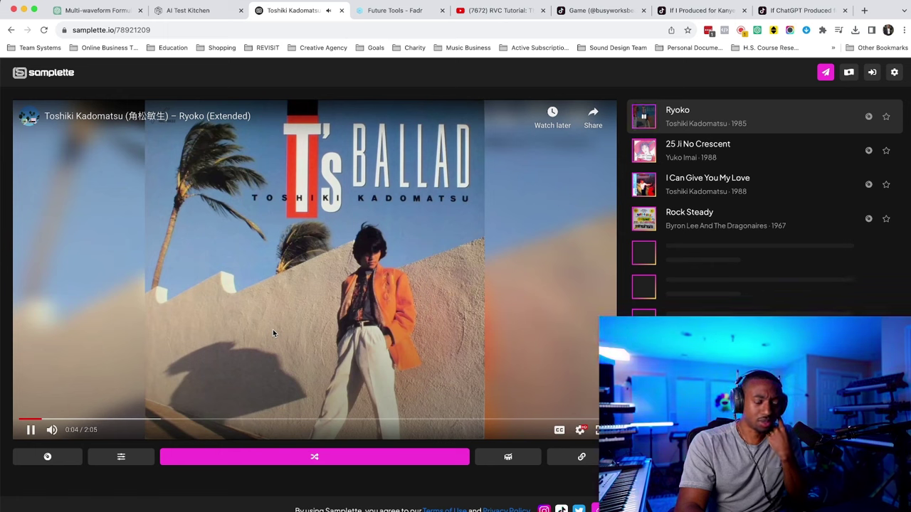
pyautogui.click(273, 330)
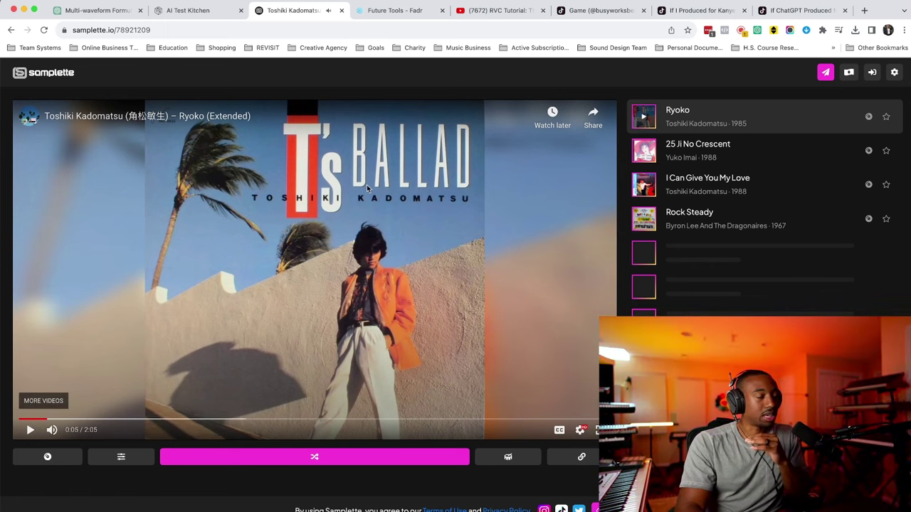
# Step: Show Fadr's homepage, briefly revisit Samplette, then bring up the RVC Tutorial video
pyautogui.click(373, 12)
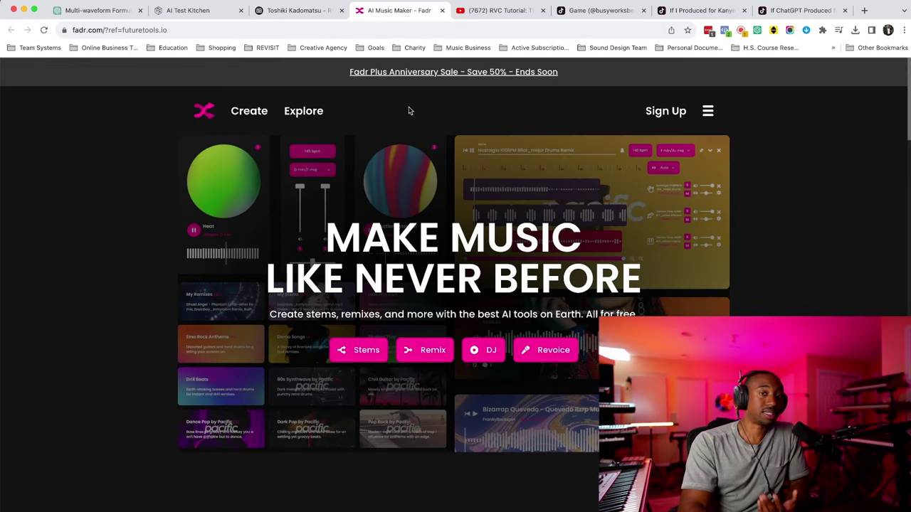
pyautogui.click(311, 17)
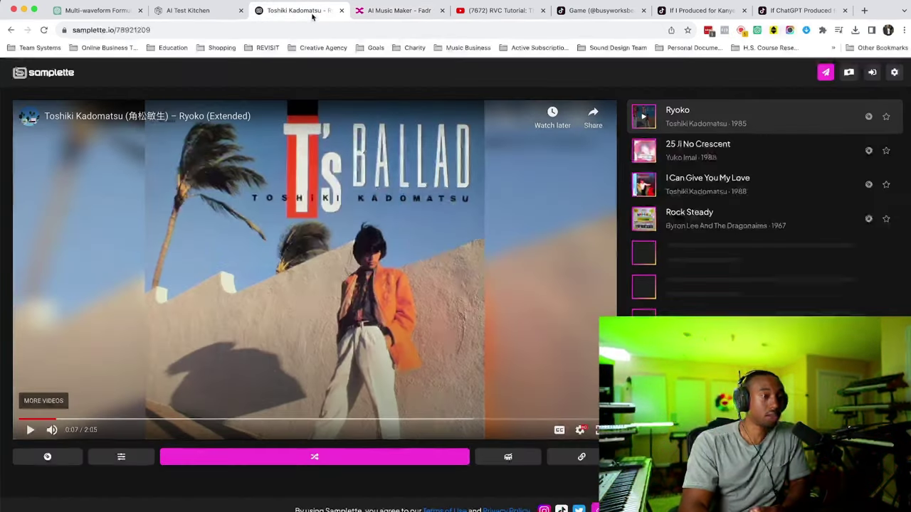
pyautogui.click(395, 10)
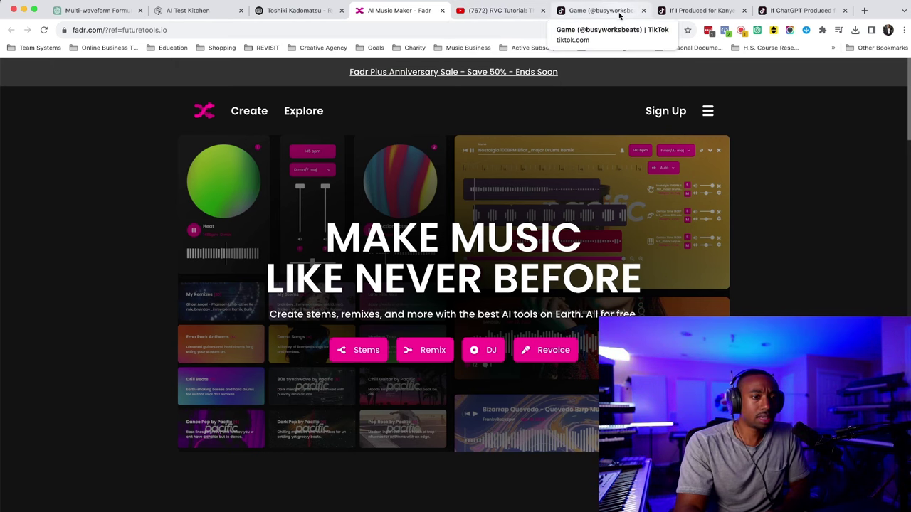
pyautogui.click(502, 11)
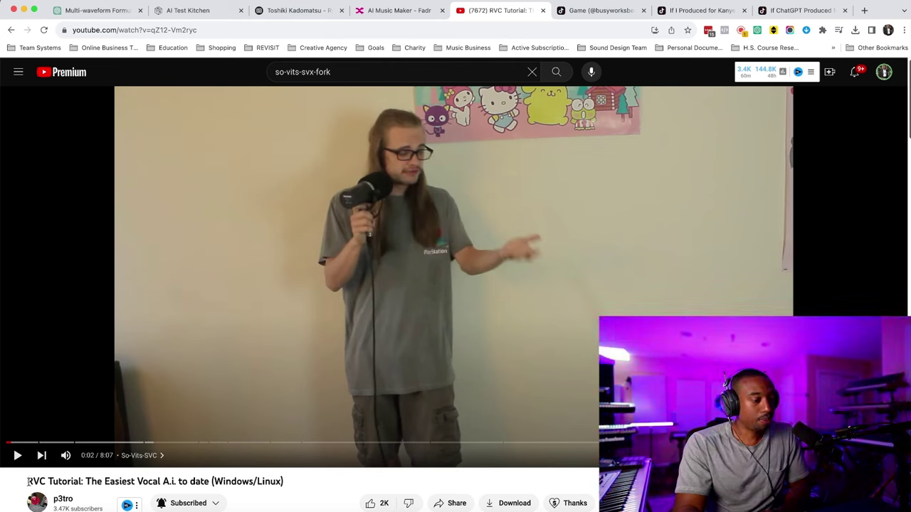
pyautogui.moveTo(66, 482); pyautogui.dragTo(154, 480)
pyautogui.click(154, 480)
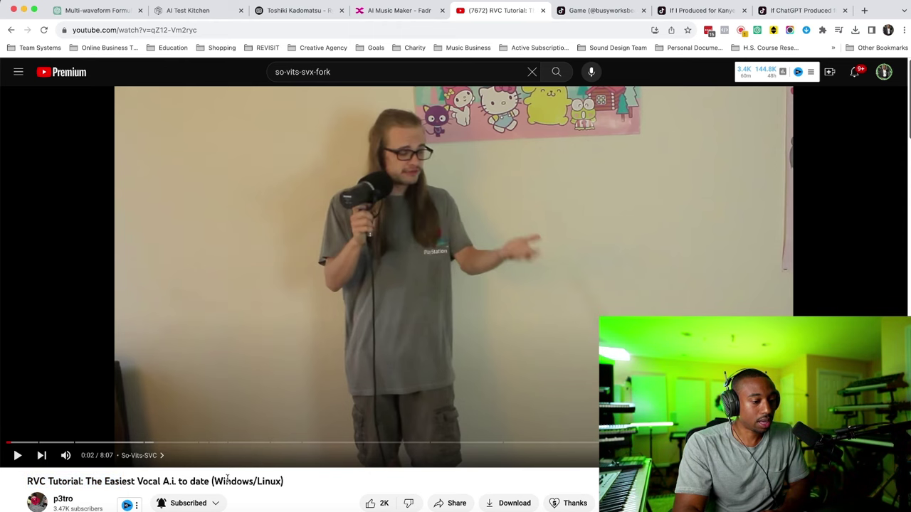
pyautogui.scroll(-5, 268, 479)
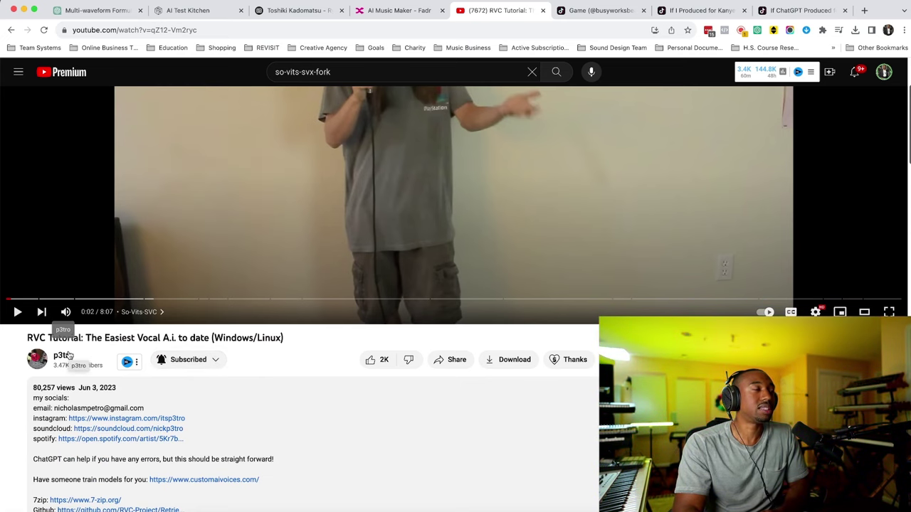
pyautogui.scroll(5, 89, 359)
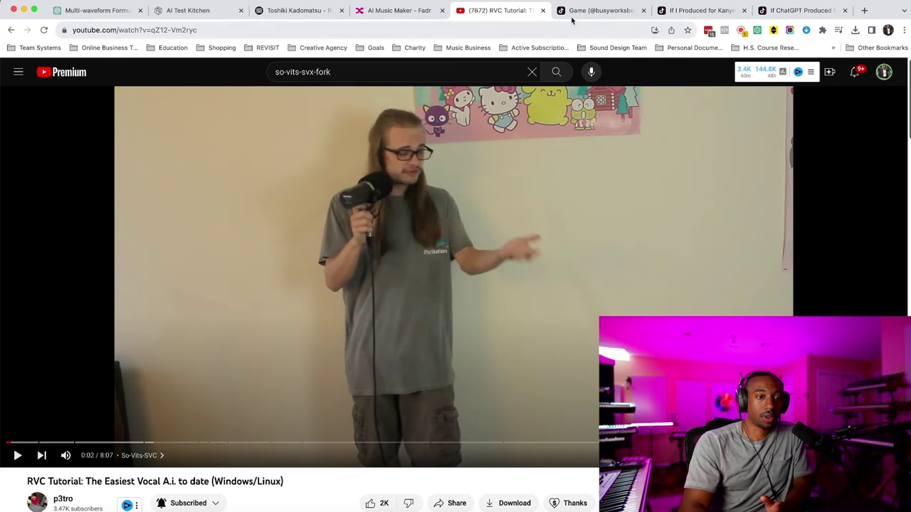
# Step: Play and pause the Travis Scott beat video on TikTok
pyautogui.click(598, 10)
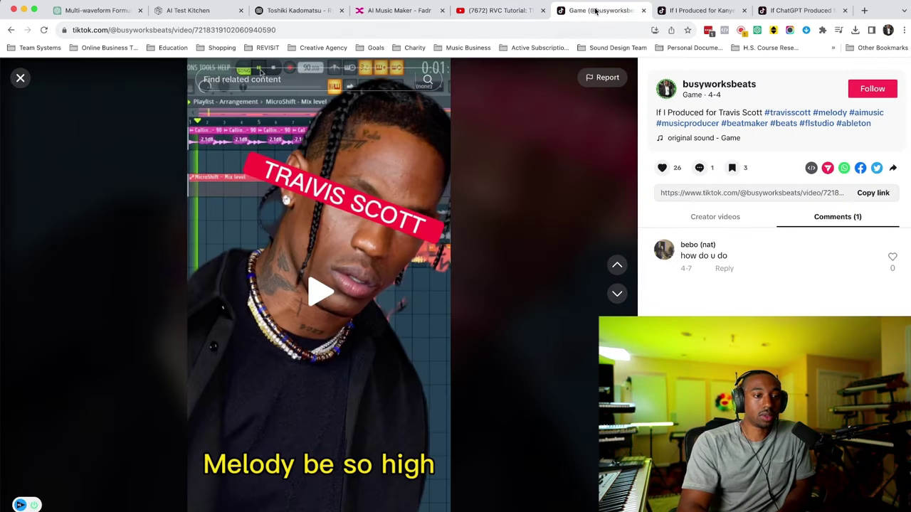
pyautogui.click(321, 297)
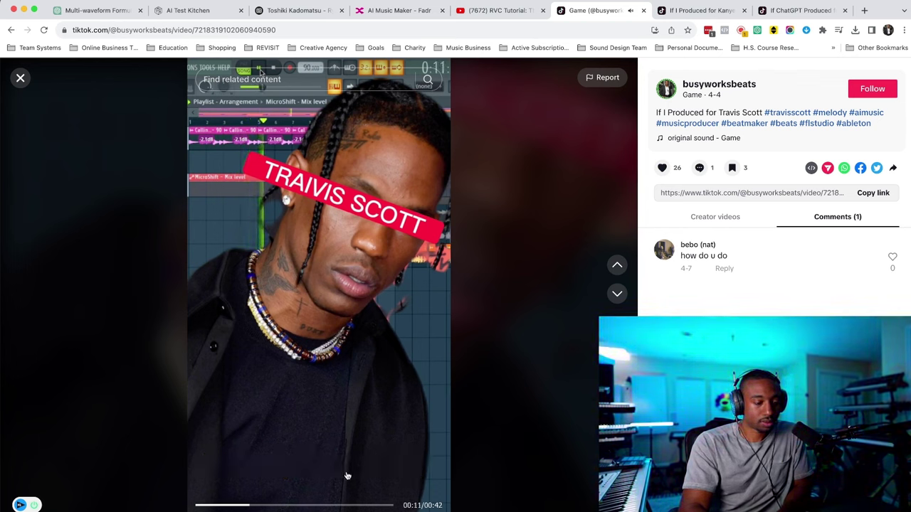
pyautogui.click(308, 347)
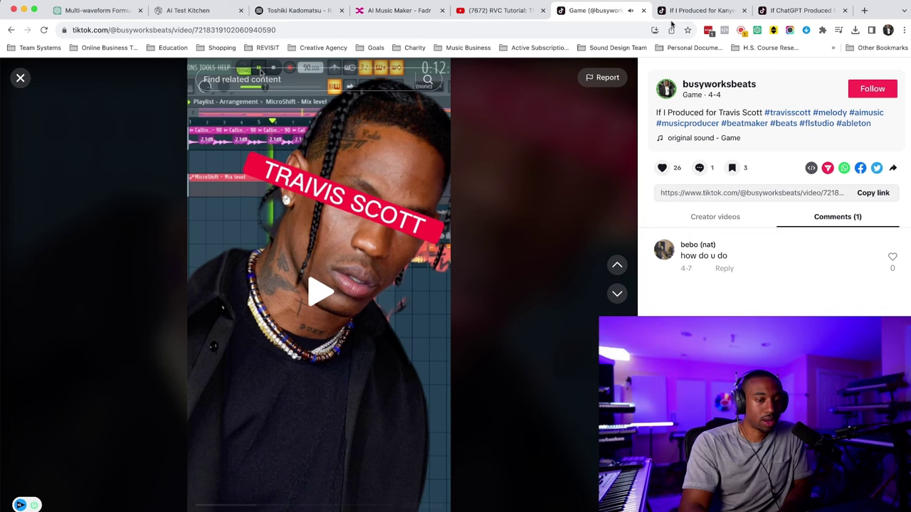
# Step: Dismiss the login prompt, play the Kanye West video to 0:38, then open the Drake video
pyautogui.click(702, 13)
pyautogui.click(561, 132)
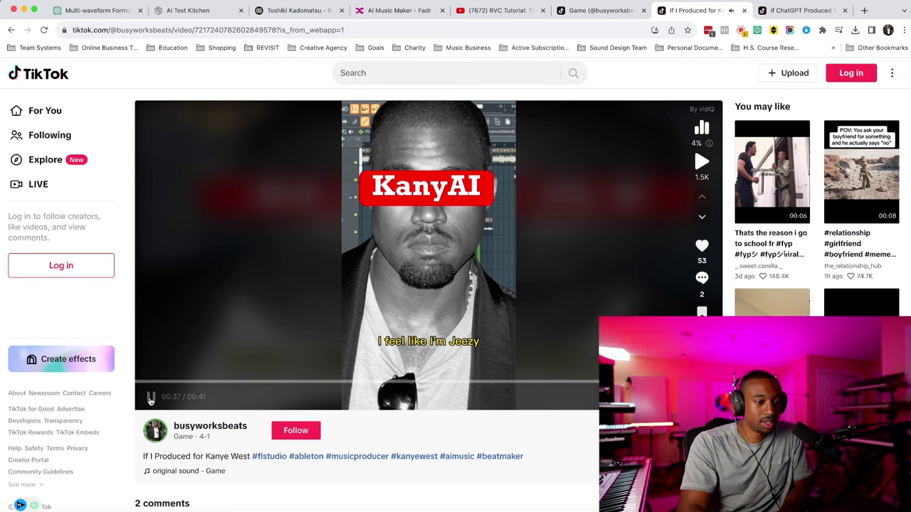
pyautogui.click(151, 398)
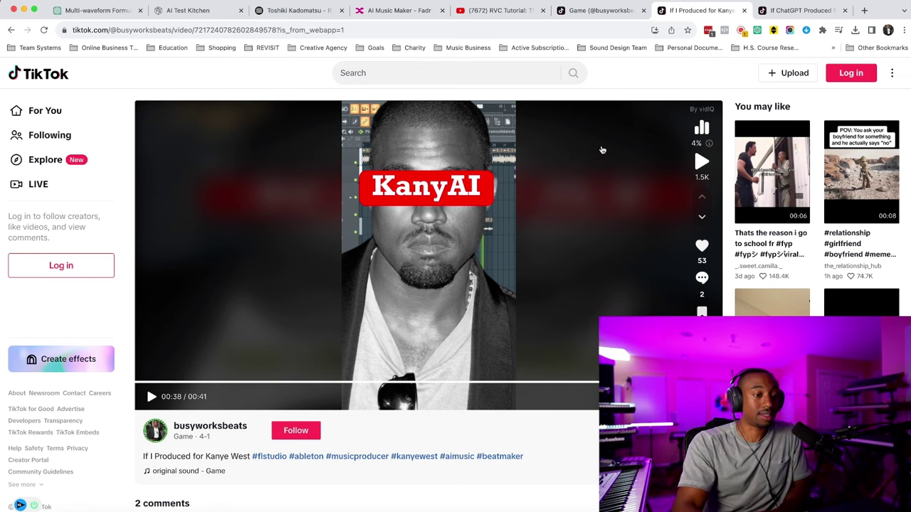
pyautogui.click(783, 10)
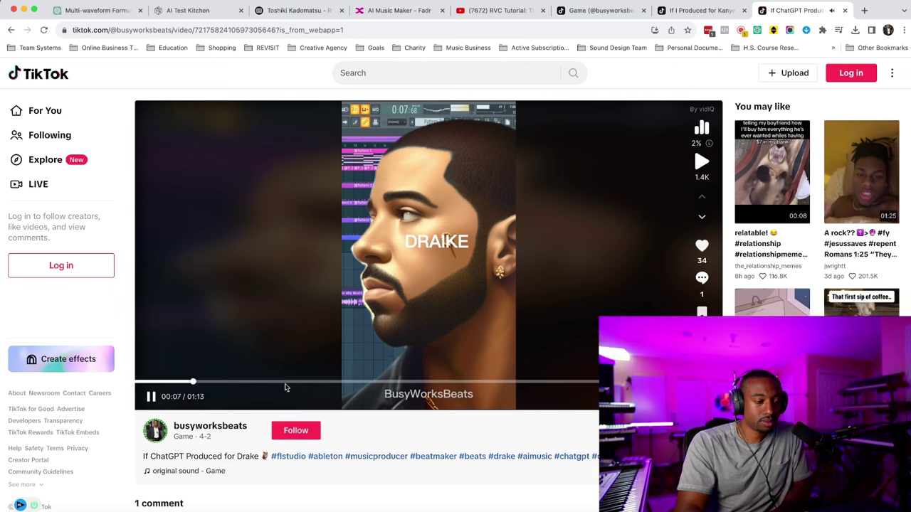
# Step: Skip the Drake video ahead to 0:11 and pause it at 0:29
pyautogui.moveTo(274, 382); pyautogui.dragTo(228, 383)
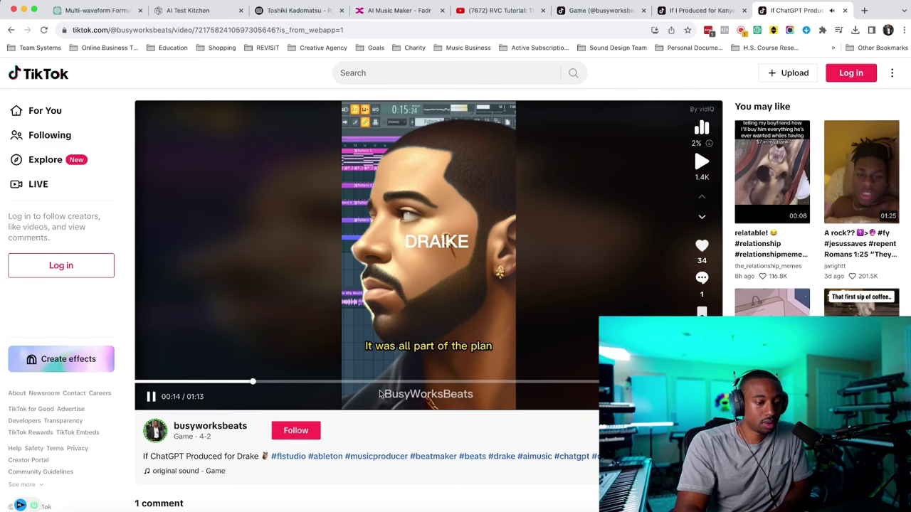
pyautogui.scroll(5, 371, 423)
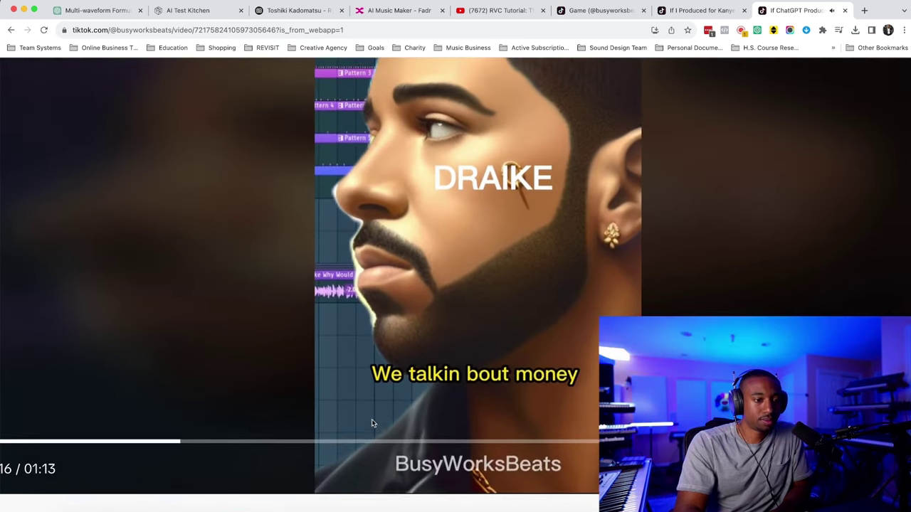
pyautogui.scroll(1, 371, 423)
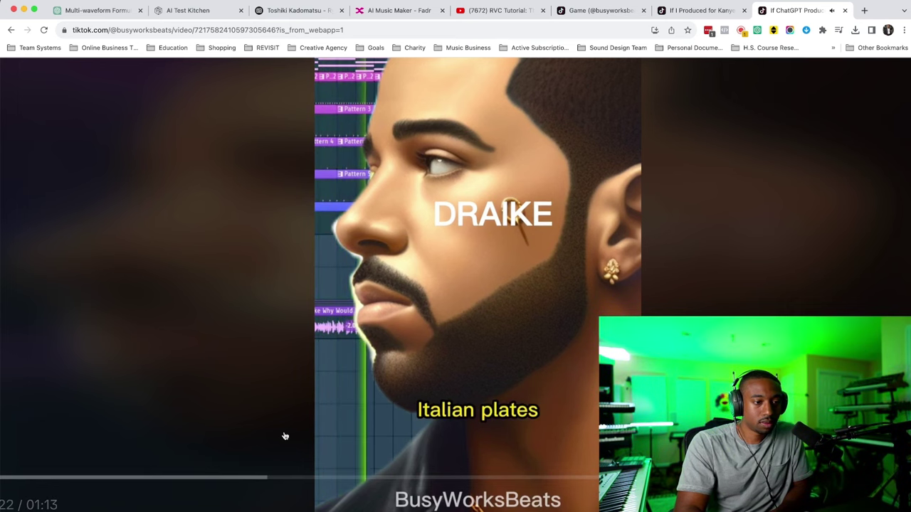
pyautogui.scroll(-3, 285, 439)
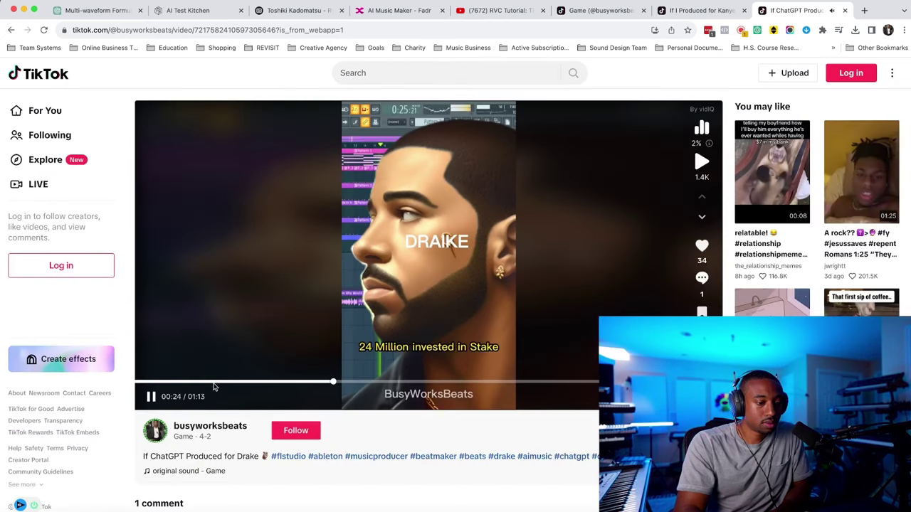
pyautogui.scroll(3, 218, 319)
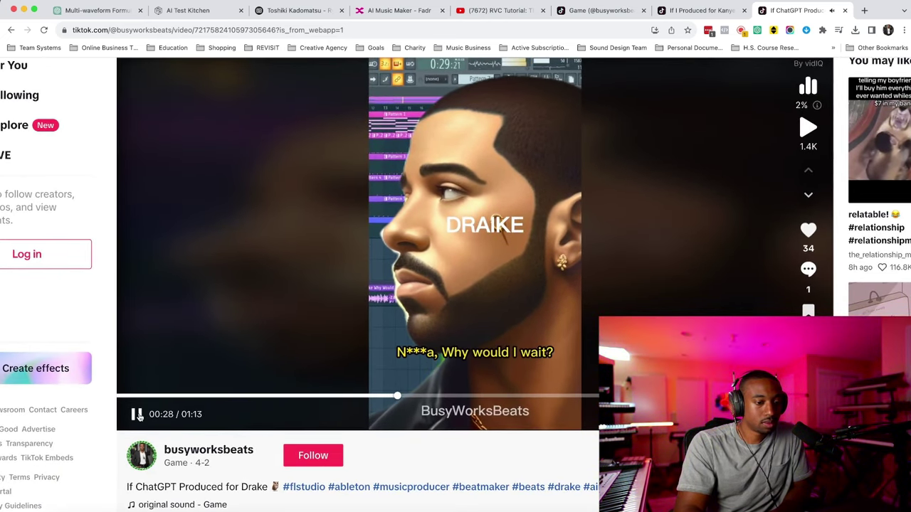
pyautogui.click(368, 331)
pyautogui.scroll(-3, 368, 332)
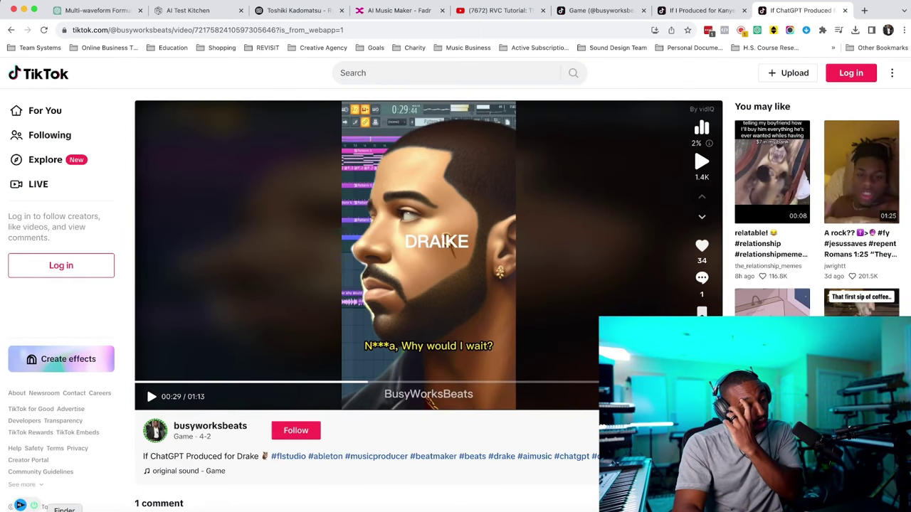
# Step: Open the AI folder in Finder and Quick Look Kanye Voice.wav twice
pyautogui.click(64, 508)
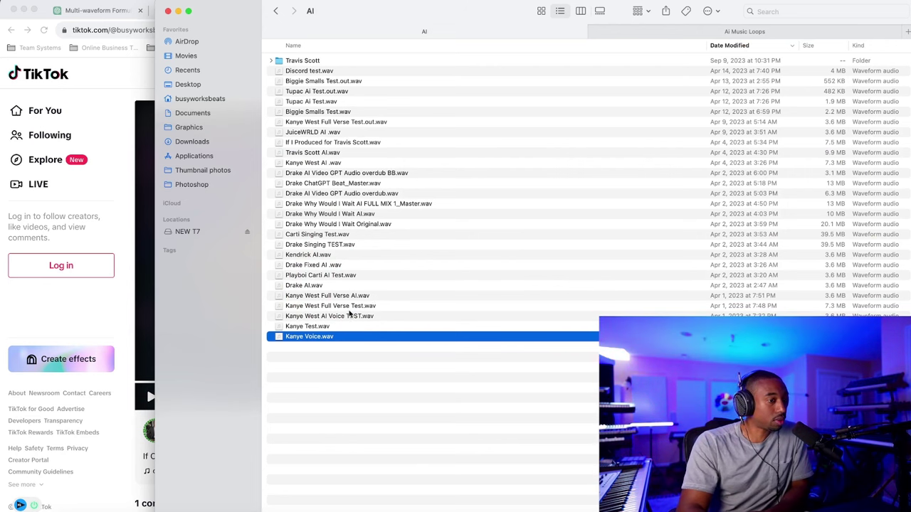
pyautogui.press('space')
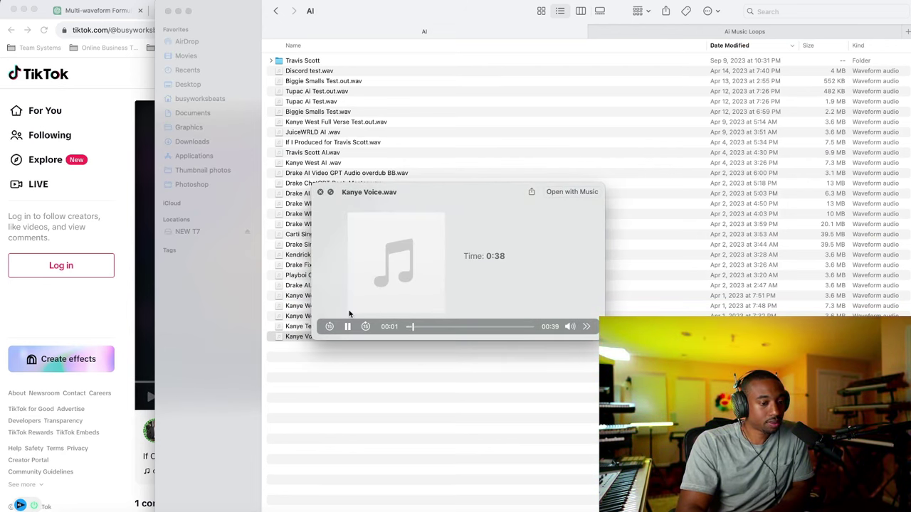
pyautogui.press('space')
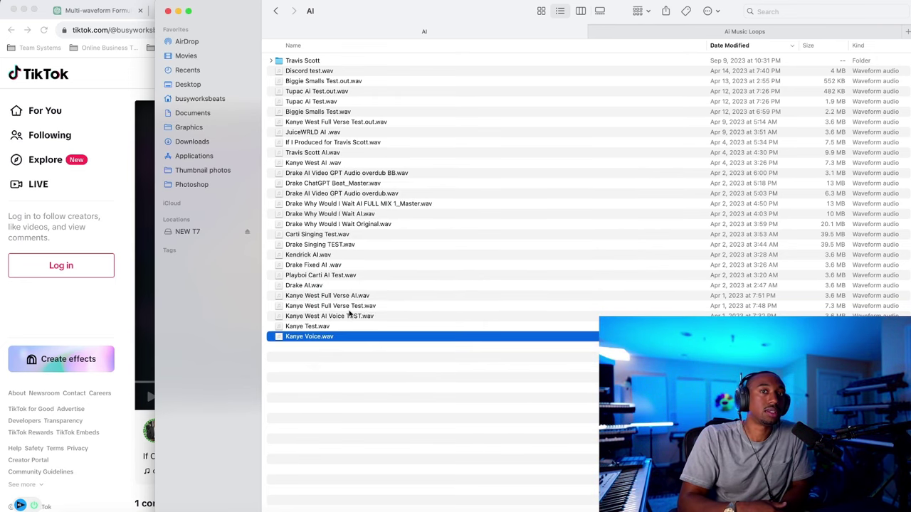
pyautogui.press('space')
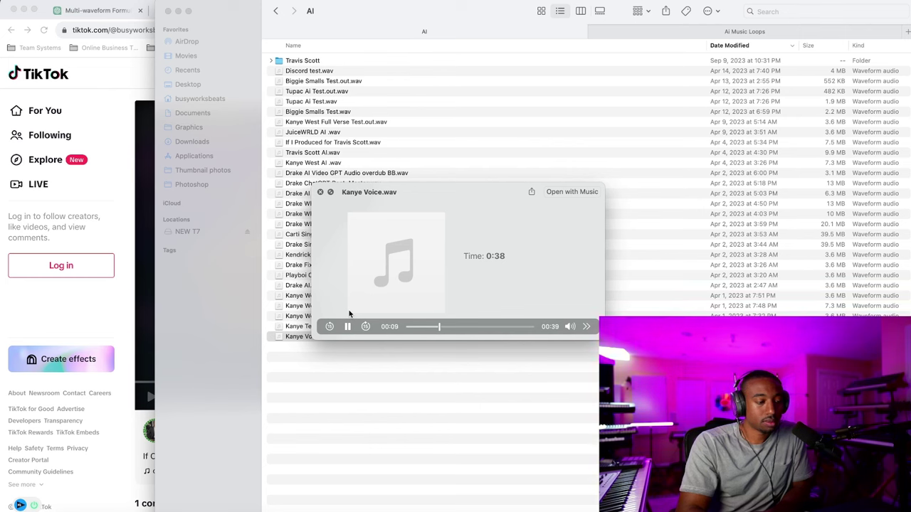
pyautogui.press('space')
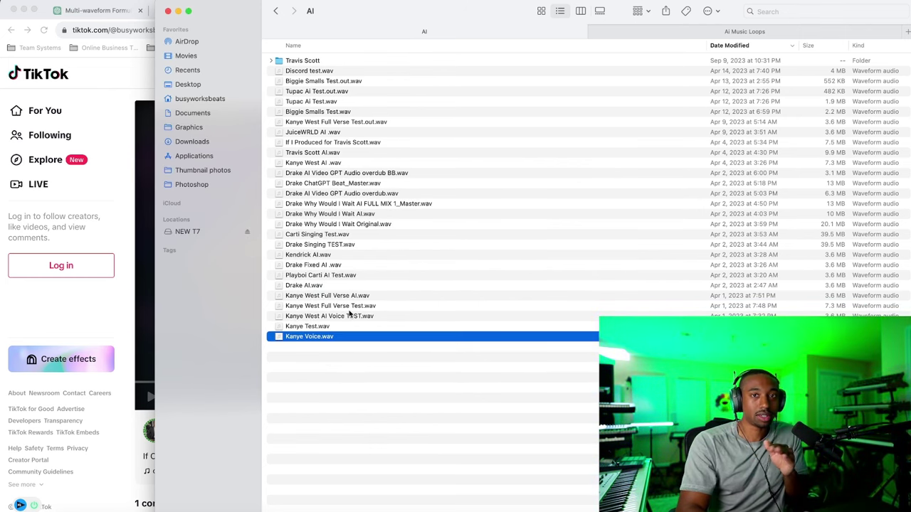
# Step: Preview Kanye Test.wav and raise the playback volume
pyautogui.press('Up')
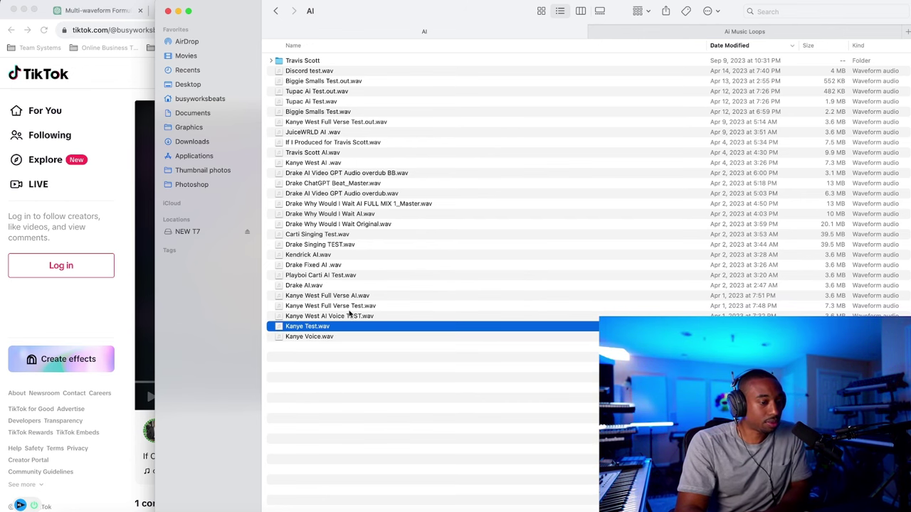
pyautogui.press('space')
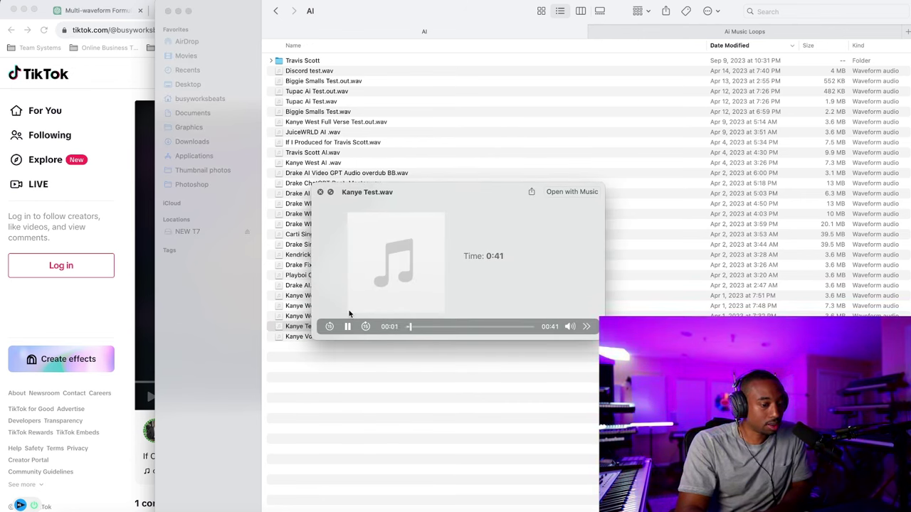
pyautogui.moveTo(570, 326)
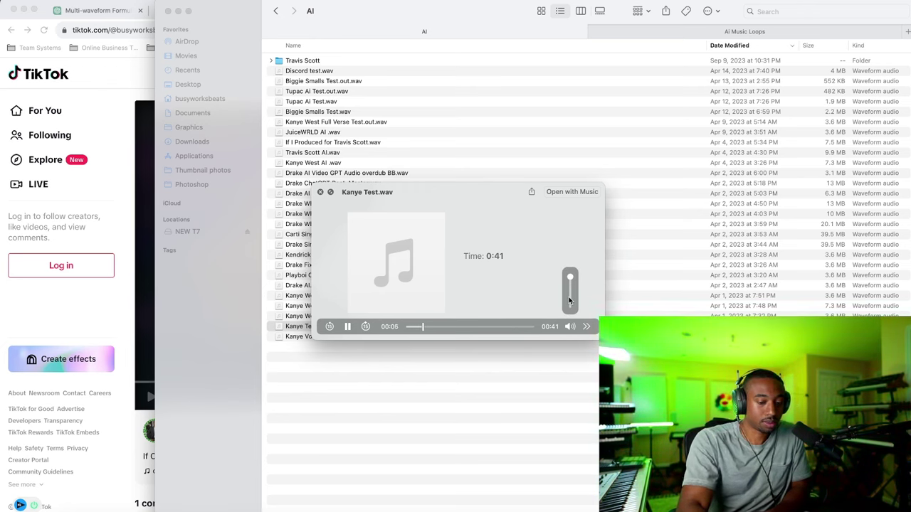
pyautogui.press('XF86AudioRaiseVolume')
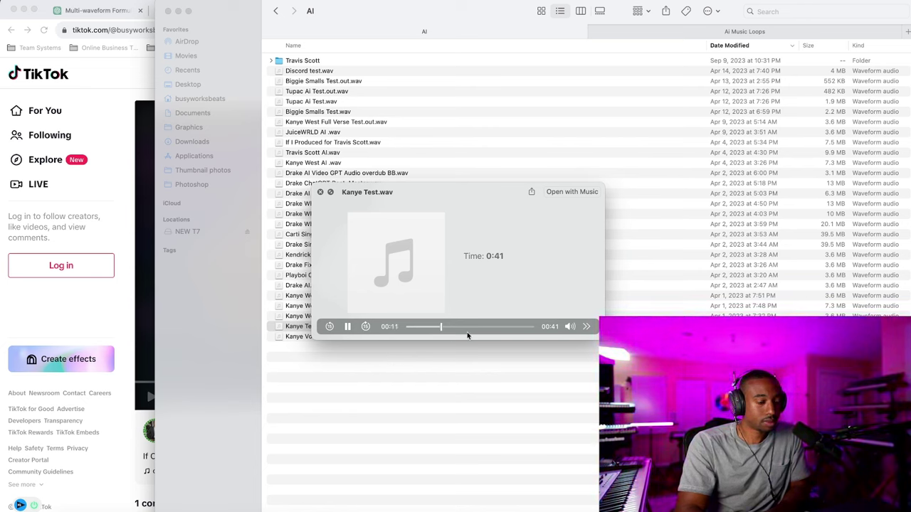
pyautogui.press('space')
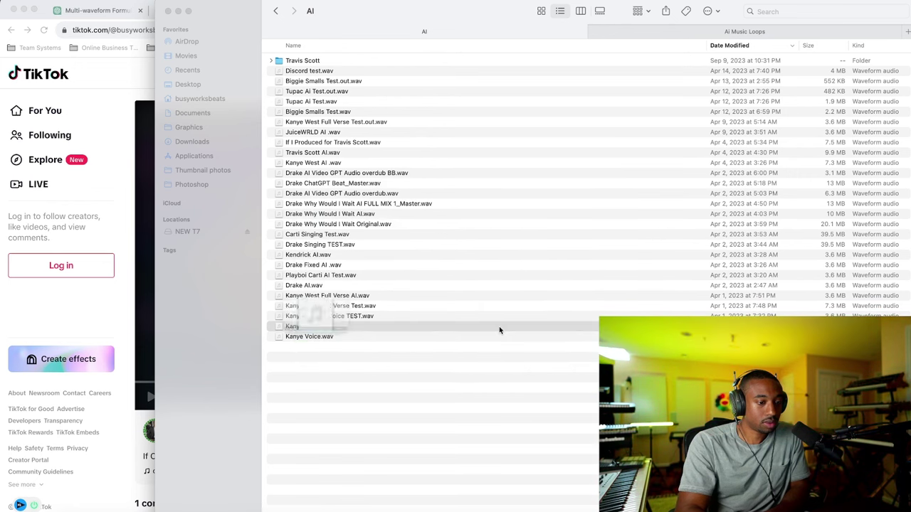
pyautogui.press('Up')
pyautogui.press('space')
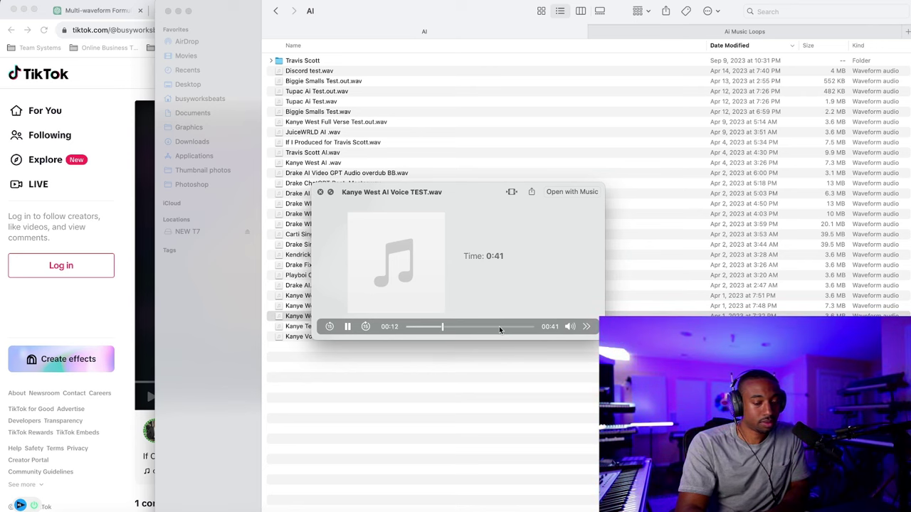
pyautogui.press('space')
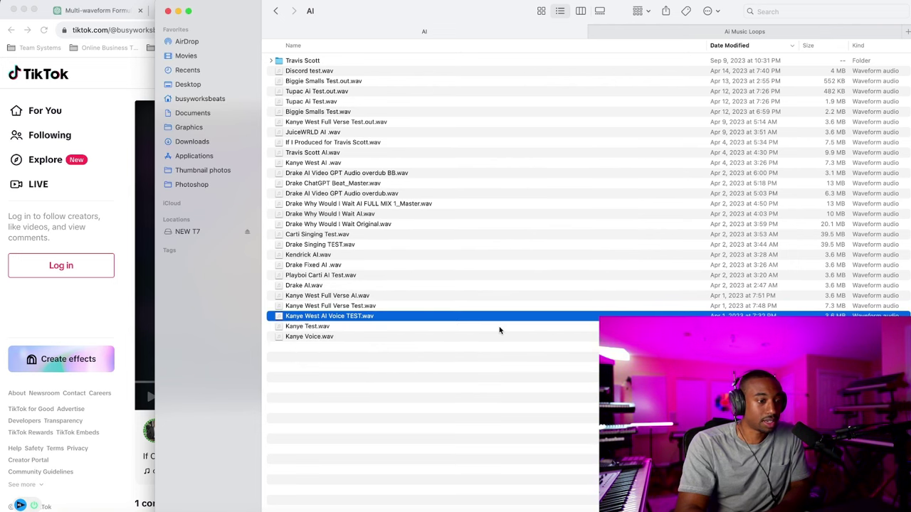
pyautogui.press('Up')
pyautogui.press('Up')
pyautogui.press('Up')
pyautogui.press('Up')
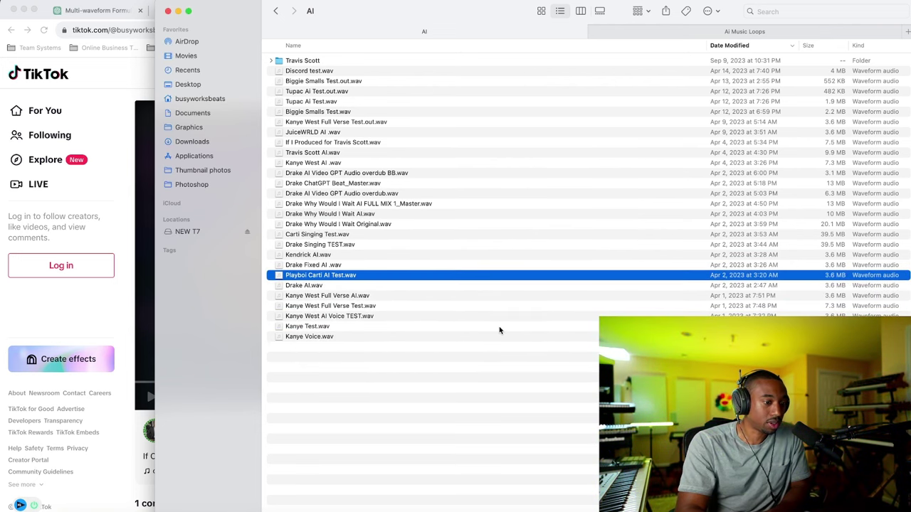
pyautogui.press('space')
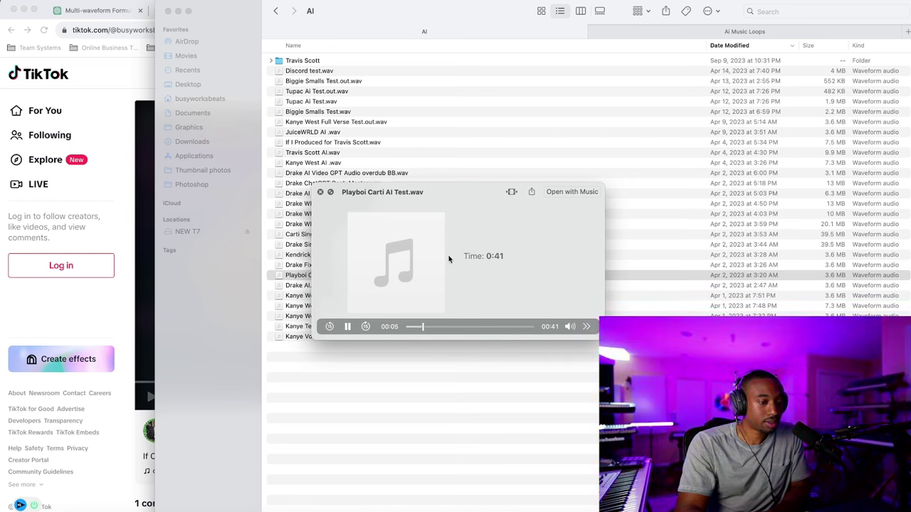
pyautogui.press('space')
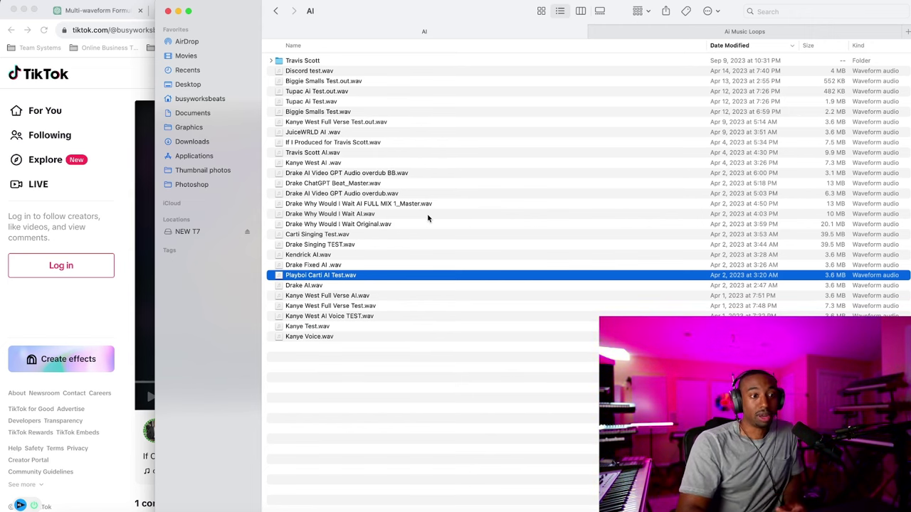
# Step: Select and preview JuiceWRLD AI .wav
pyautogui.press('Up')
pyautogui.press('Up')
pyautogui.press('Up')
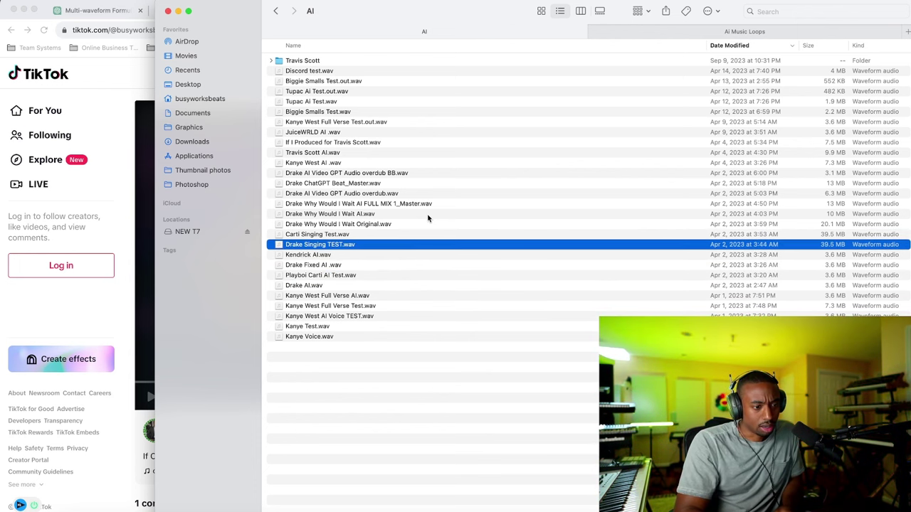
pyautogui.press('Up')
pyautogui.press('Up')
pyautogui.press('Up')
pyautogui.press('Up')
pyautogui.press('Up')
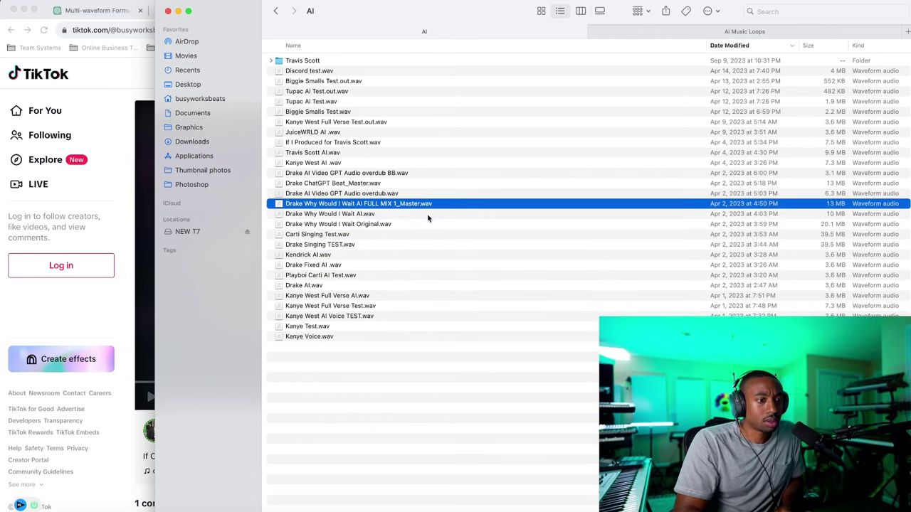
pyautogui.click(344, 134)
pyautogui.press('space')
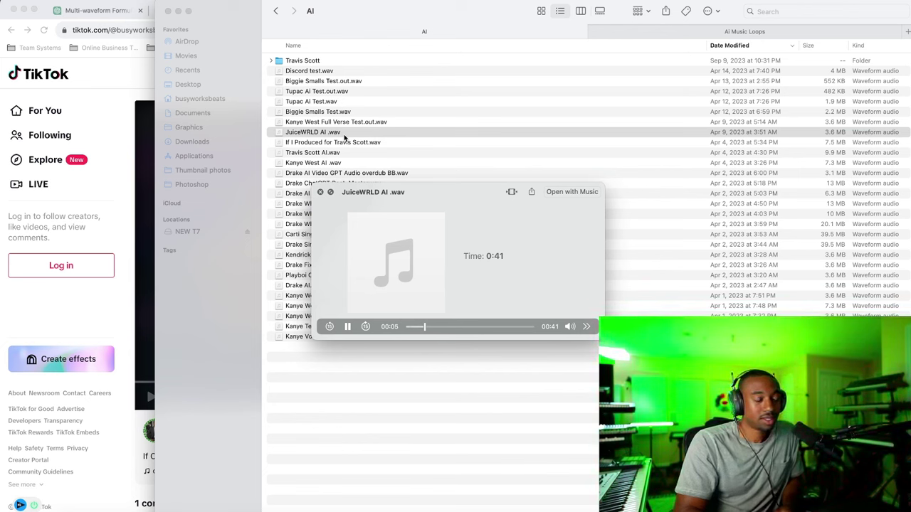
pyautogui.press('space')
# Step: Preview Biggie Smalls Test.wav, Tupac Ai Test.wav and Biggie Smalls Test.out.wav in turn
pyautogui.press('Up')
pyautogui.press('Up')
pyautogui.press('space')
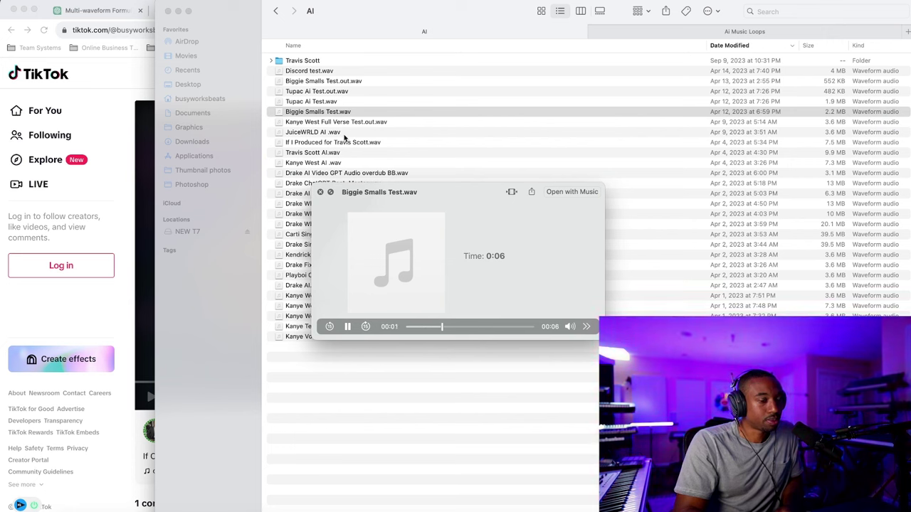
pyautogui.press('space')
pyautogui.press('Up')
pyautogui.press('space')
pyautogui.press('Up')
pyautogui.press('Up')
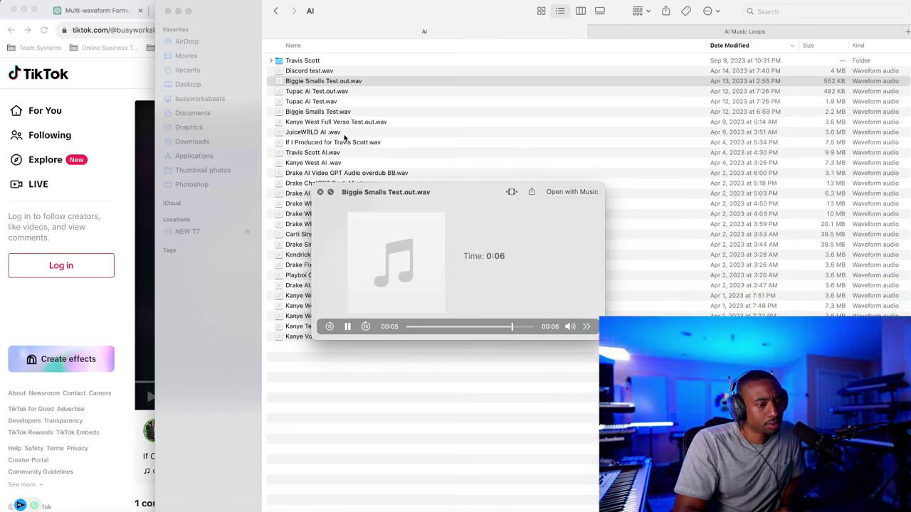
pyautogui.press('space')
# Step: Preview Tupac Ai Test.out.wav, then close the AI folder window
pyautogui.press('Down')
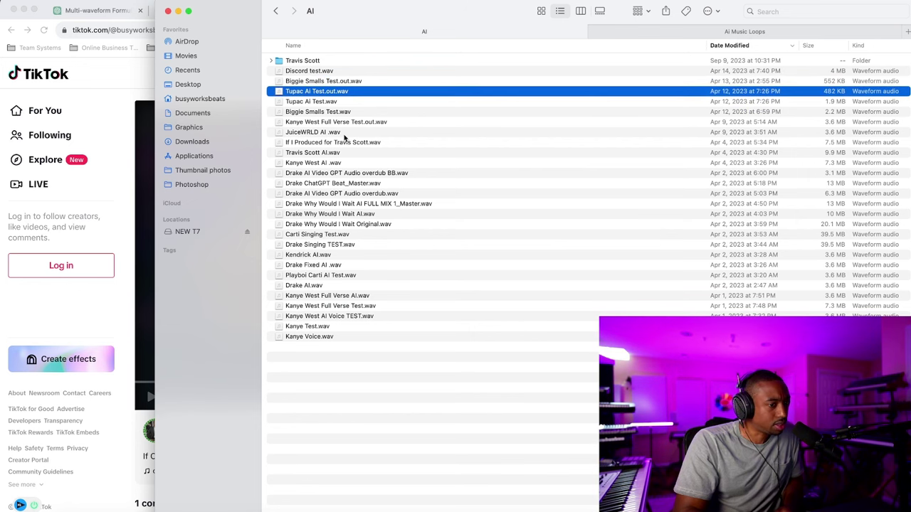
pyautogui.press('space')
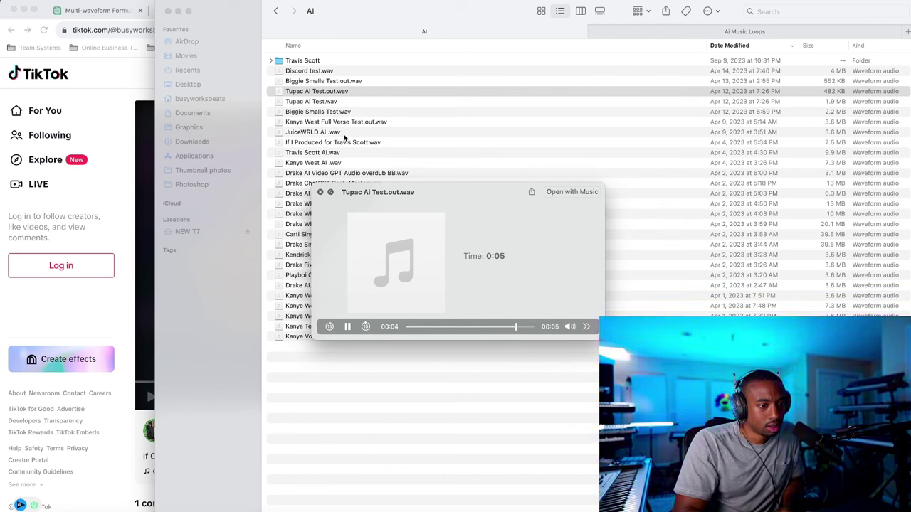
pyautogui.press('space')
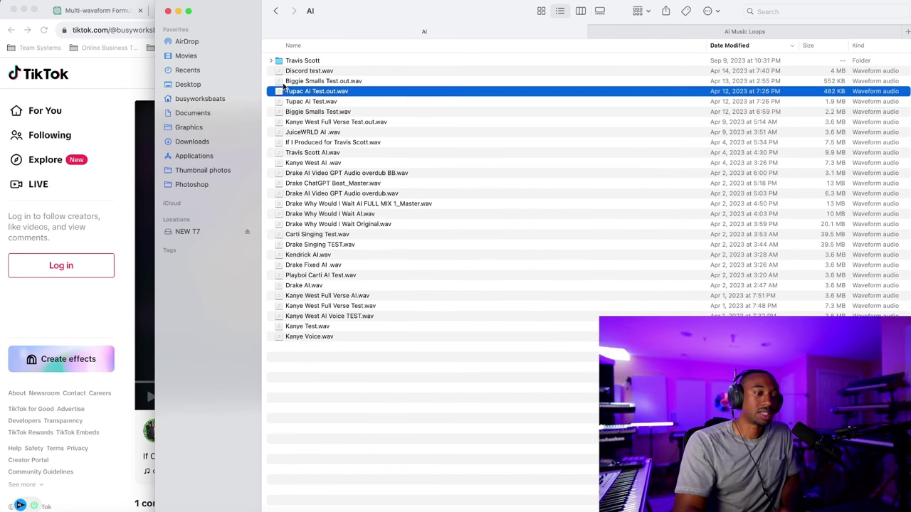
pyautogui.click(168, 12)
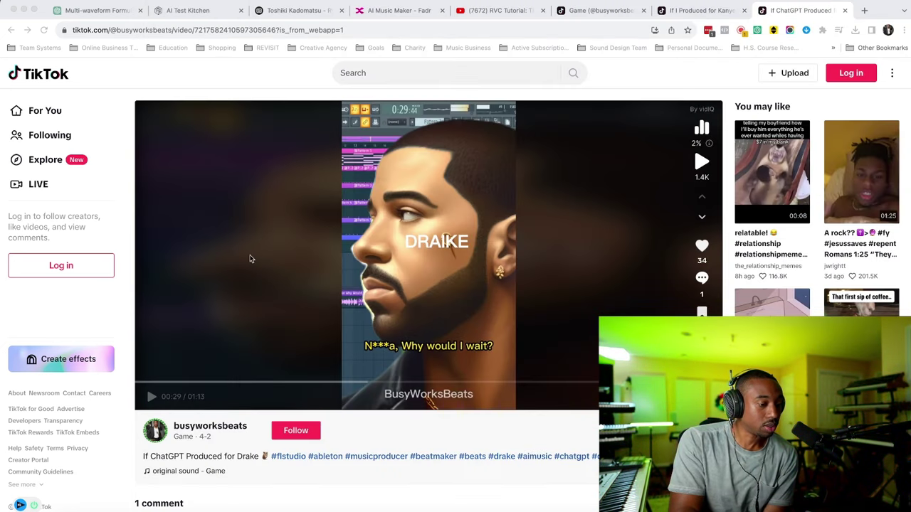
# Step: Bring the 'RVC Tutorial: The Easiest Vocal A.i. to date' tab back, still paused at 0:02
pyautogui.click(499, 10)
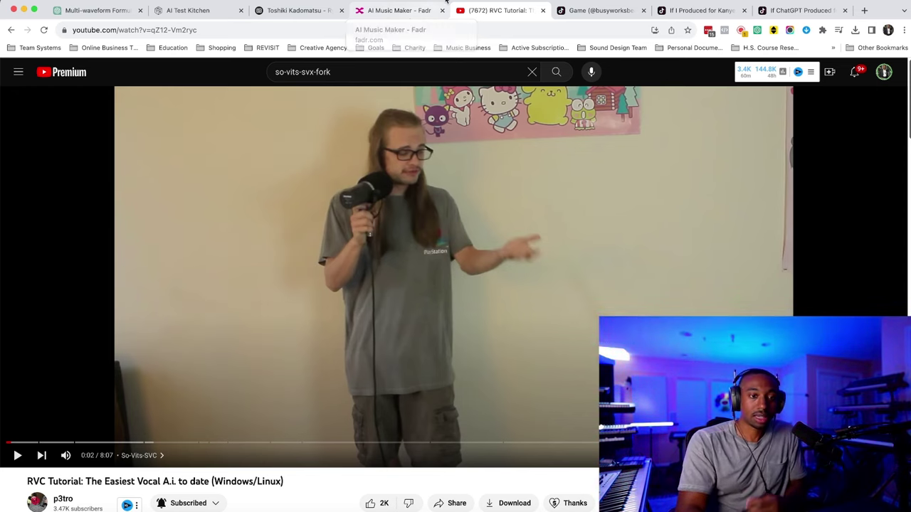
pyautogui.click(655, 1)
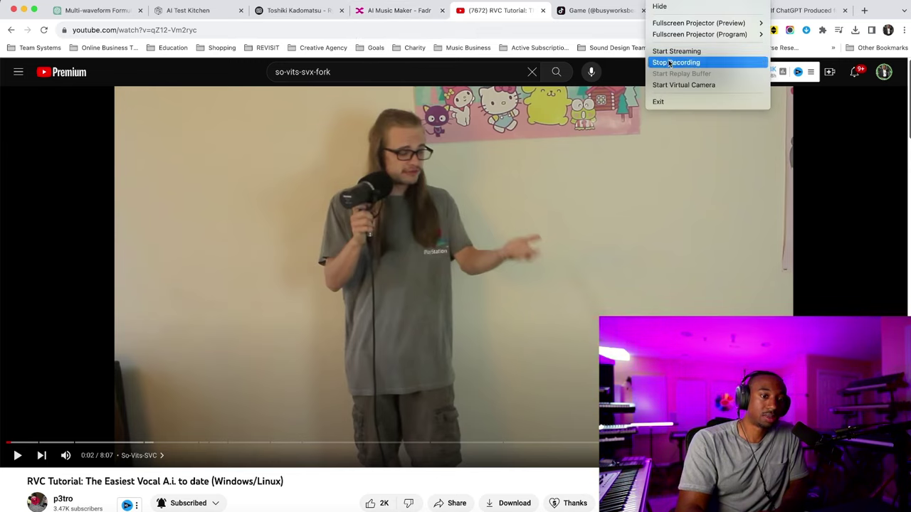